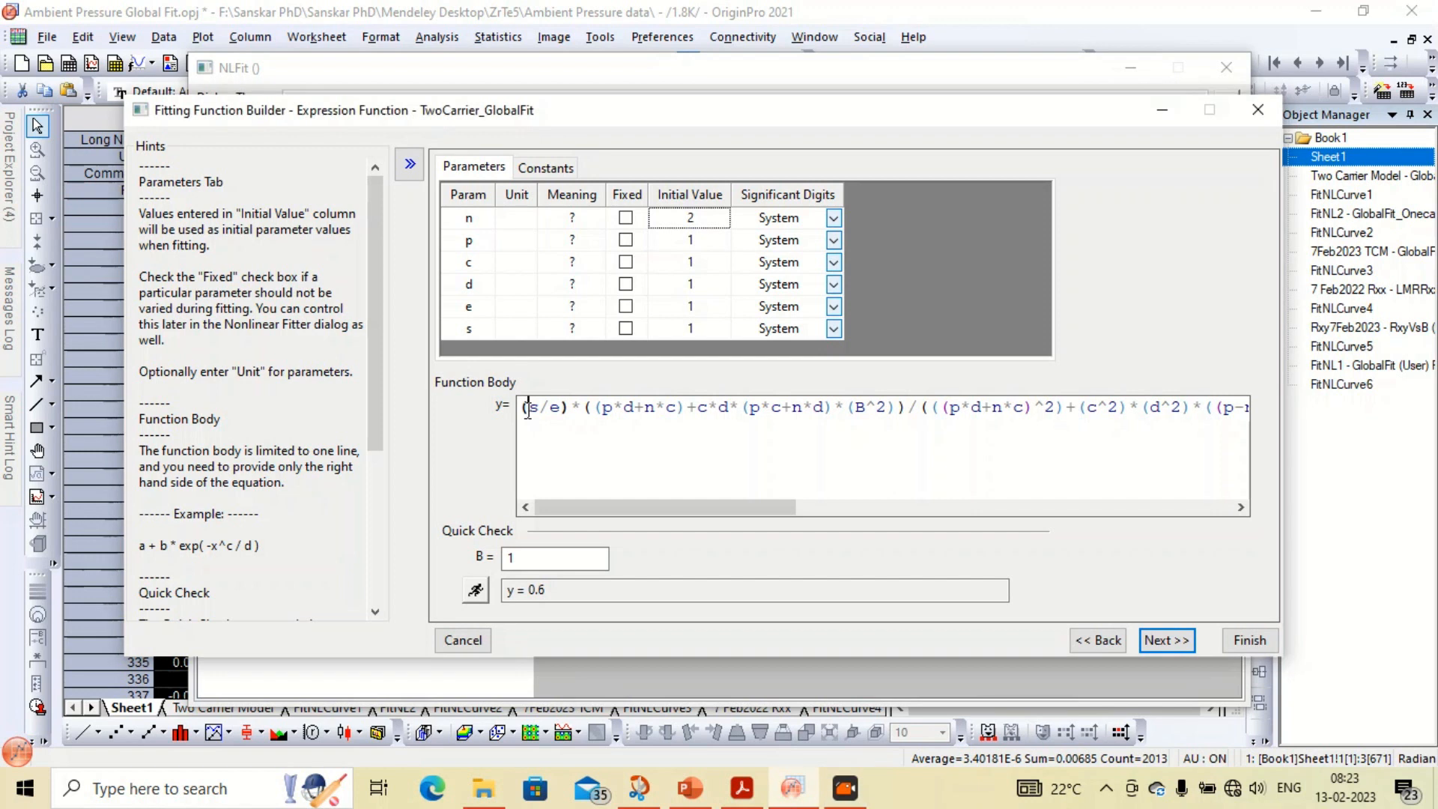
Review the full function body expression and run the quick check at B = 1
key("Right")
key("Right")
key("Right")
key("Right")
key("Right")
key("Right")
key("Right")
key("Right")
key("Right")
key("Right")
key("Right")
key("Right")
key("Right")
key("Right")
key("Right")
key("Right")
key("Right")
key("Right")
key("Right")
key("Right")
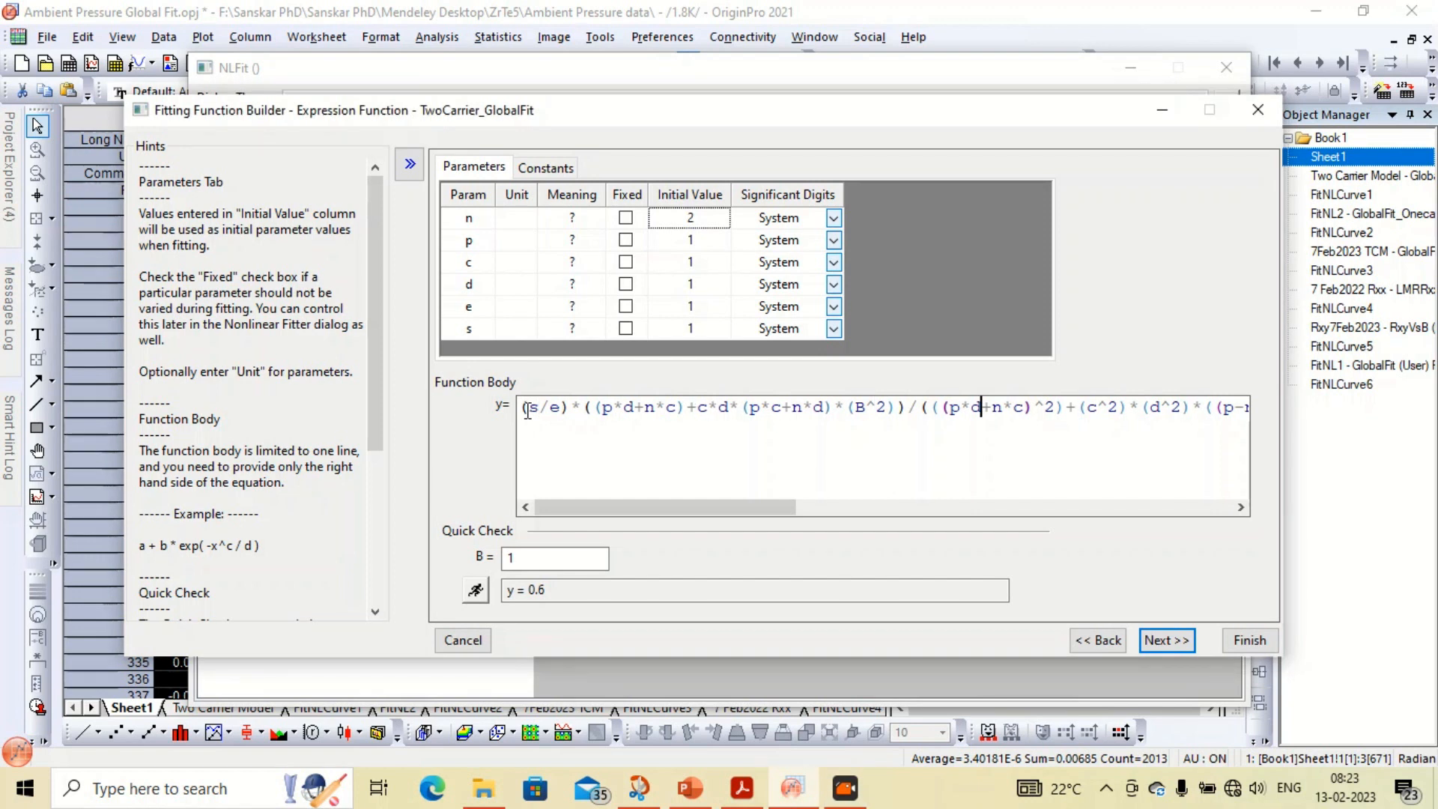
key("Right")
key("Right")
key("Right")
key("Right")
key("Right")
key("Right")
key("Right")
key("Right")
key("Right")
key("Right")
key("Right")
key("Right")
key("Right")
key("Right")
key("Right")
key("Right")
key("Right")
key("Right")
key("Right")
key("Right")
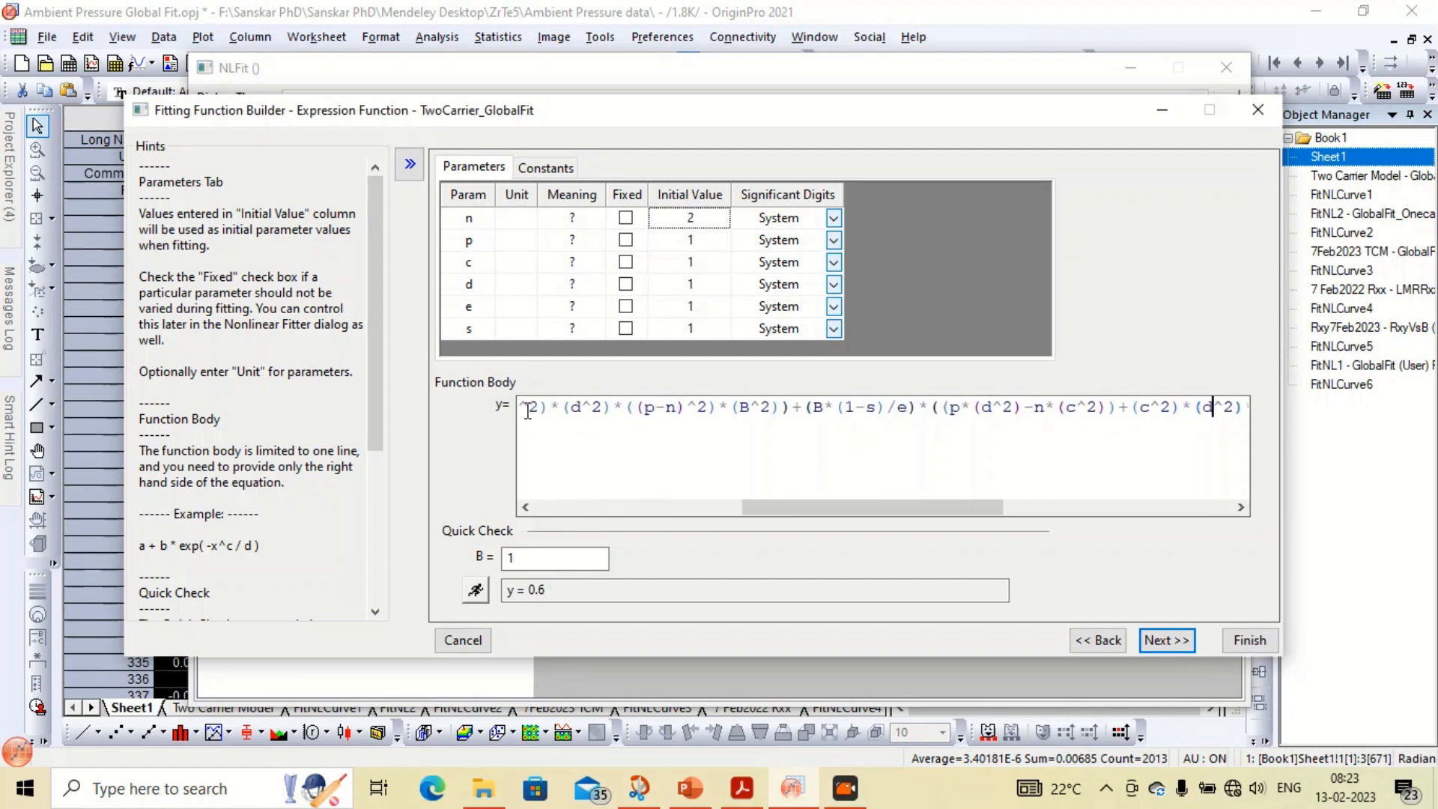
key("Right")
key("Right")
key("Right")
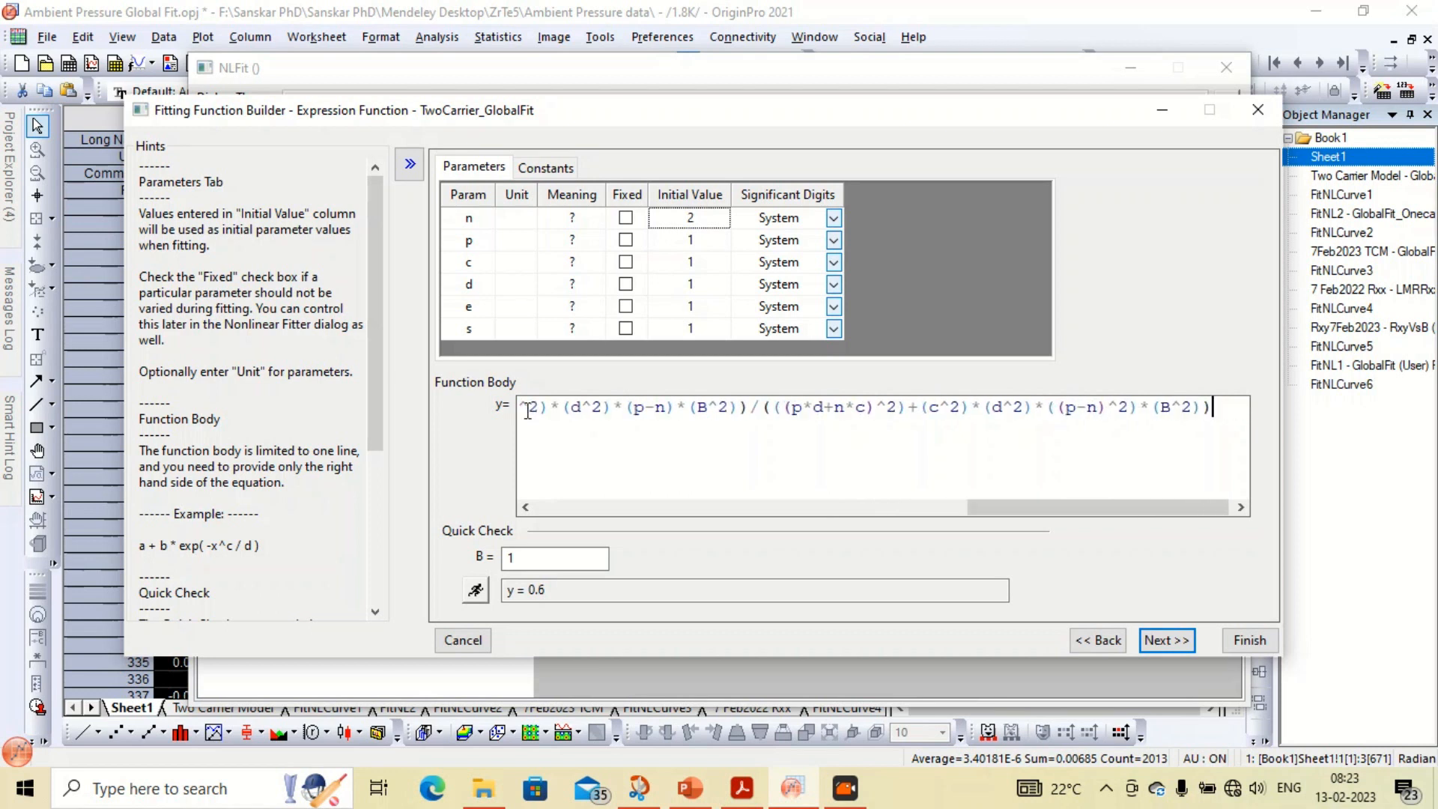
left_click(480, 588)
double_click(550, 591)
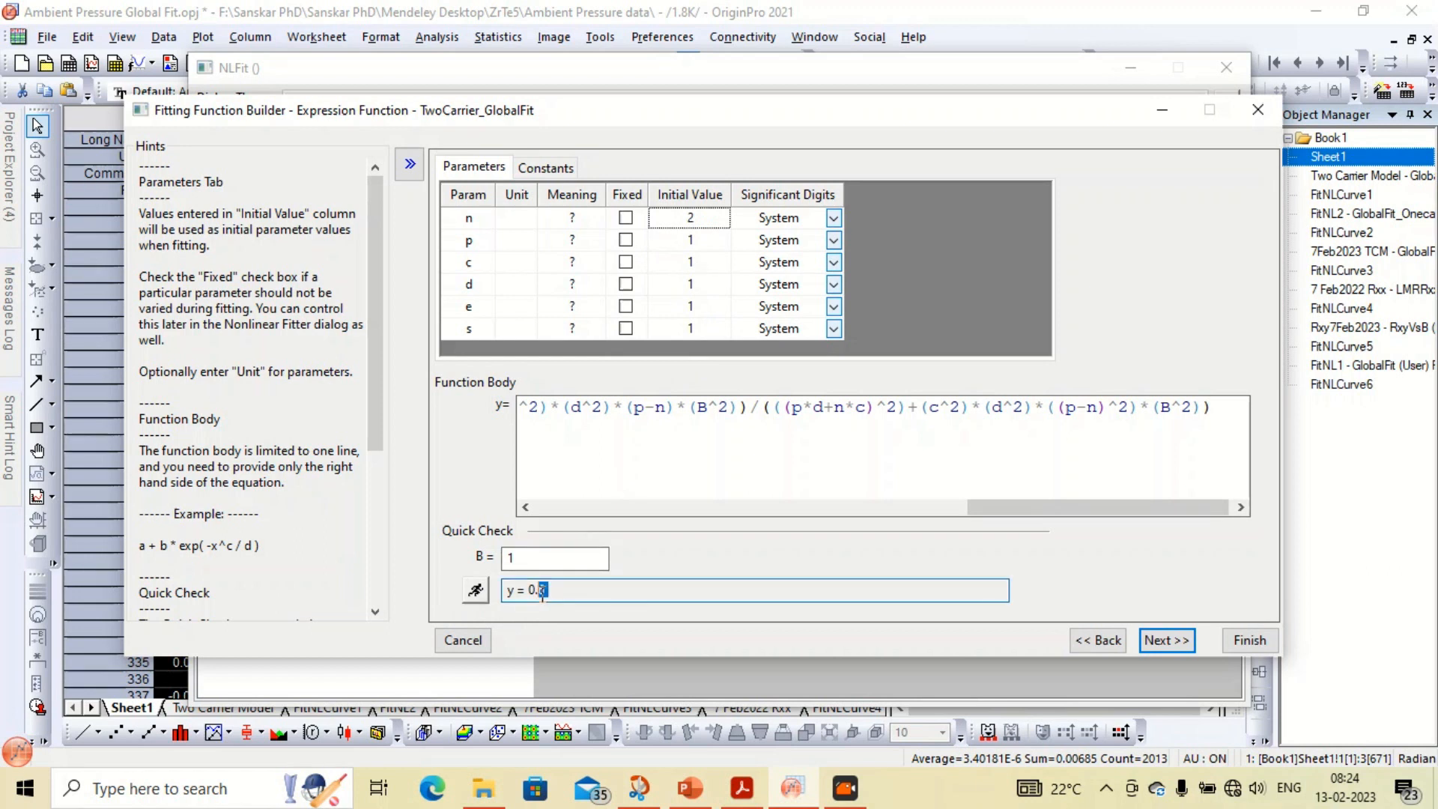
left_click(561, 466)
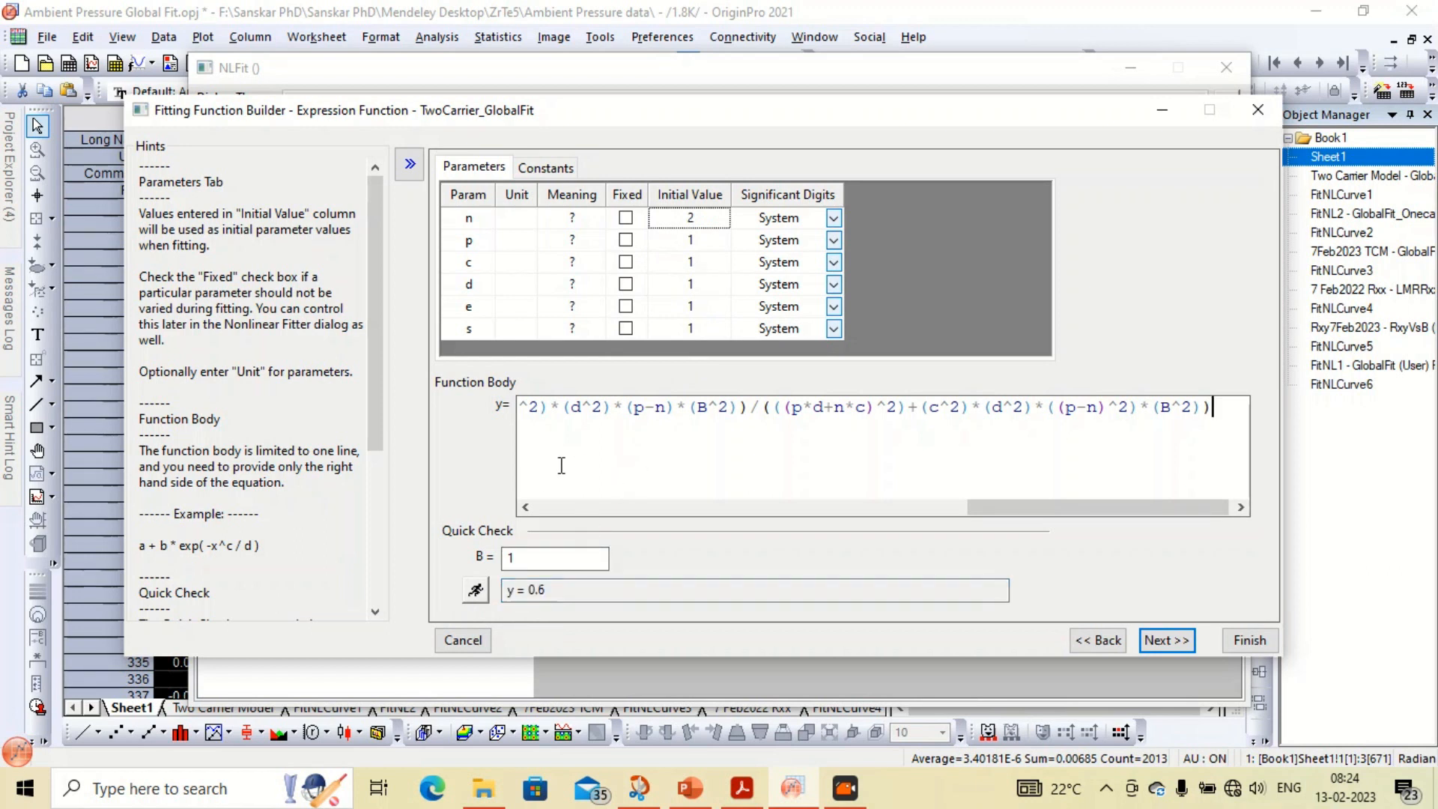
Step through the bounds and script pages and finish creating the TwoCarrier_GlobalFit function
left_click(1164, 640)
left_click(1164, 639)
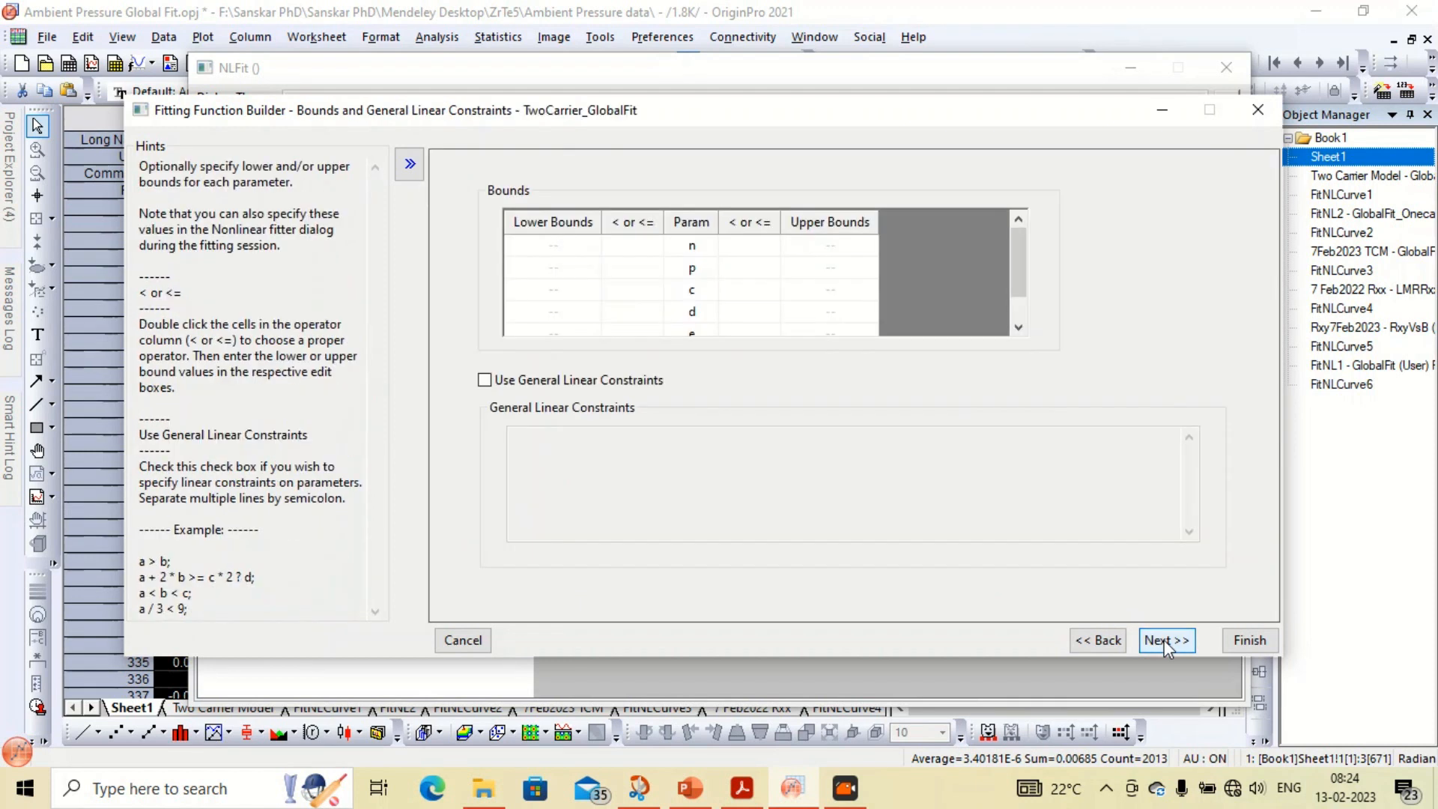
left_click(1164, 640)
left_click(1163, 640)
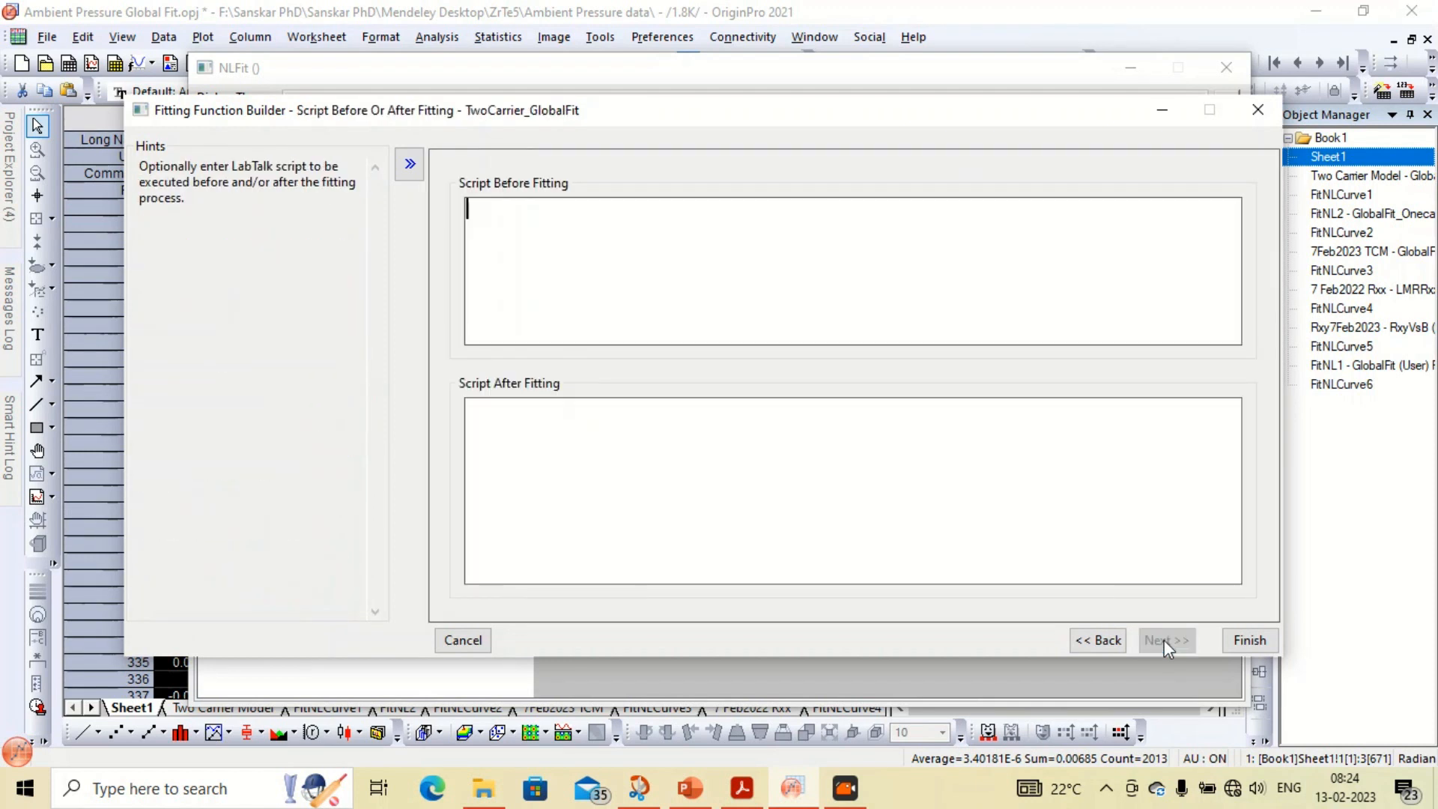
left_click(1250, 641)
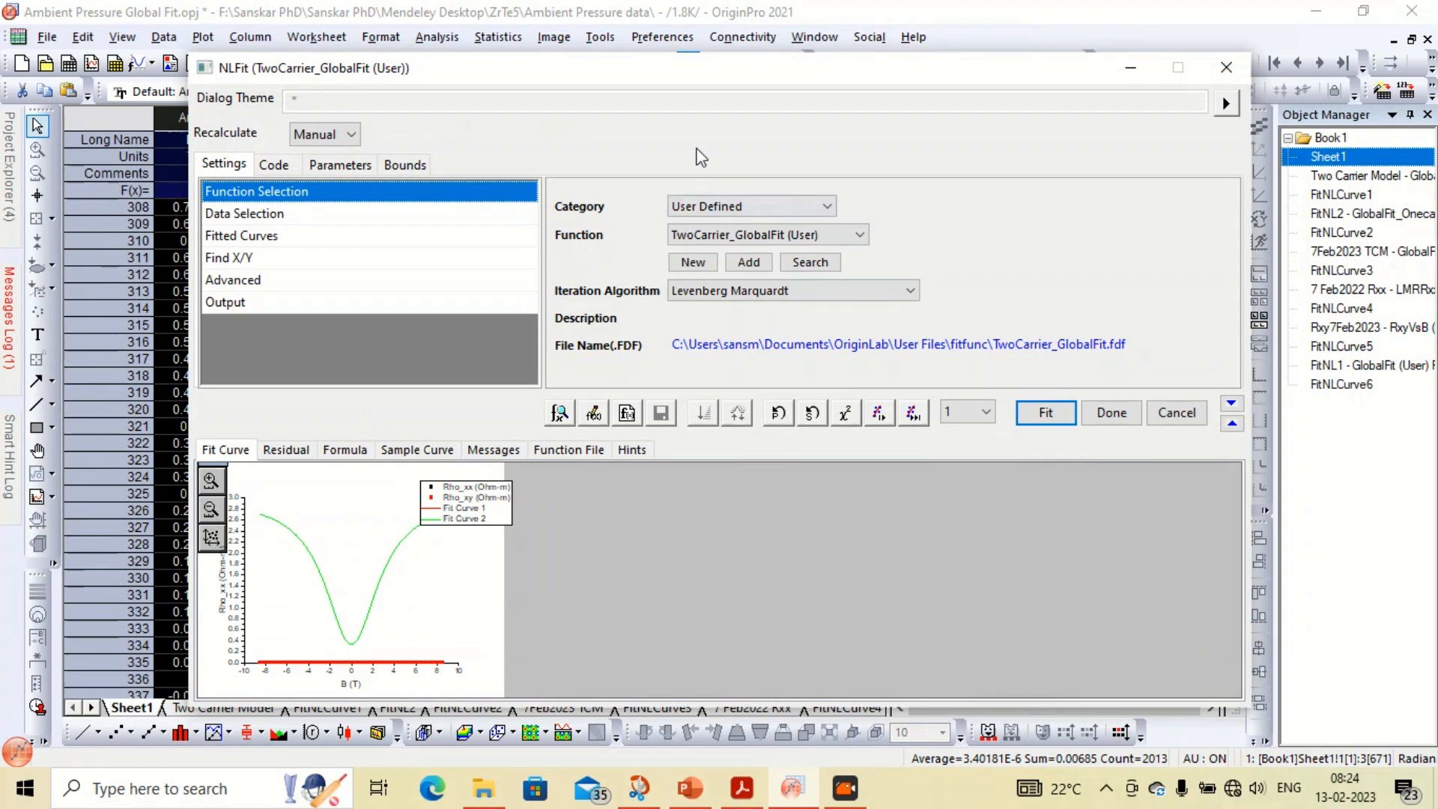
Set the multi-data fit mode of the data selection to Global Fit
left_click_drag(709, 75, 841, 41)
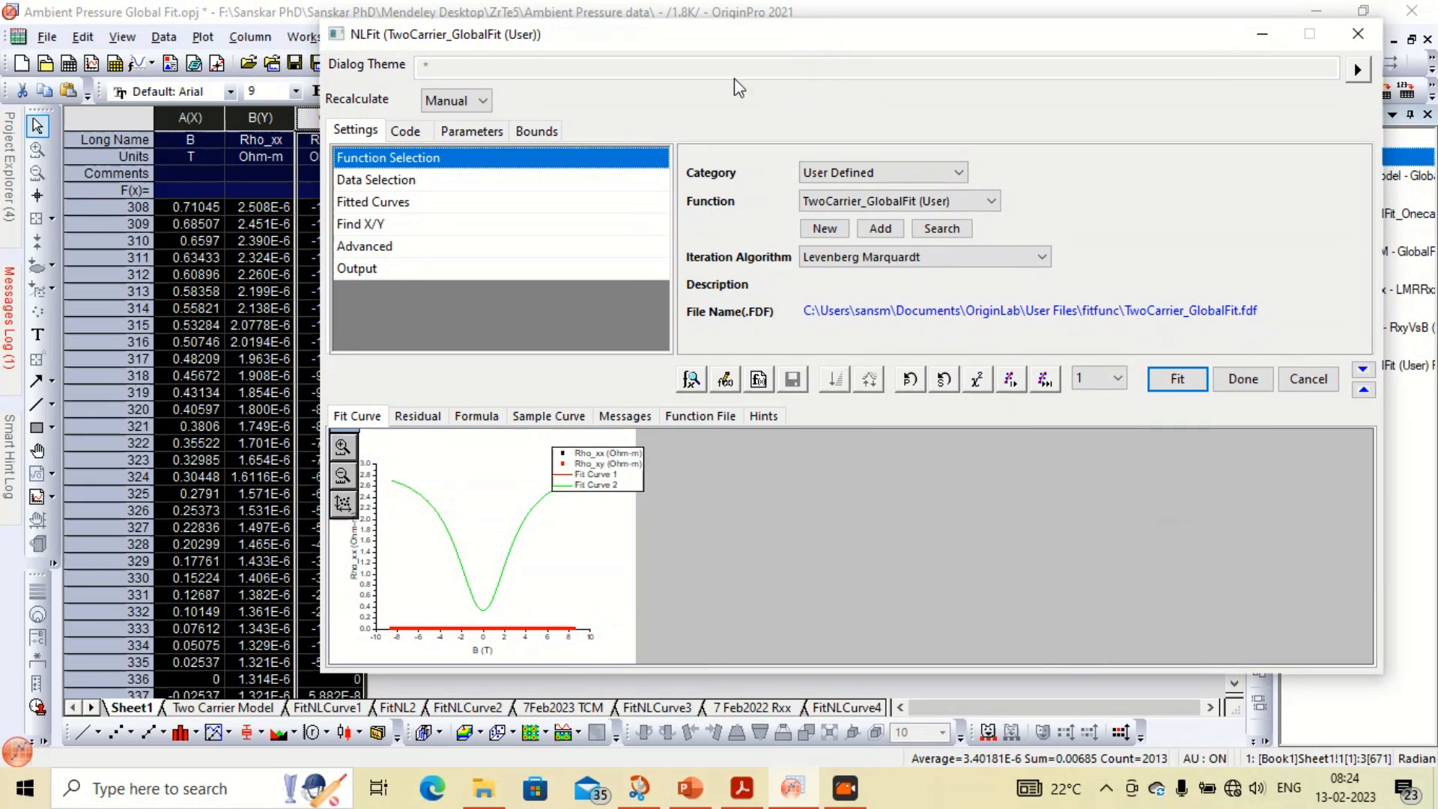
left_click_drag(637, 42, 541, 25)
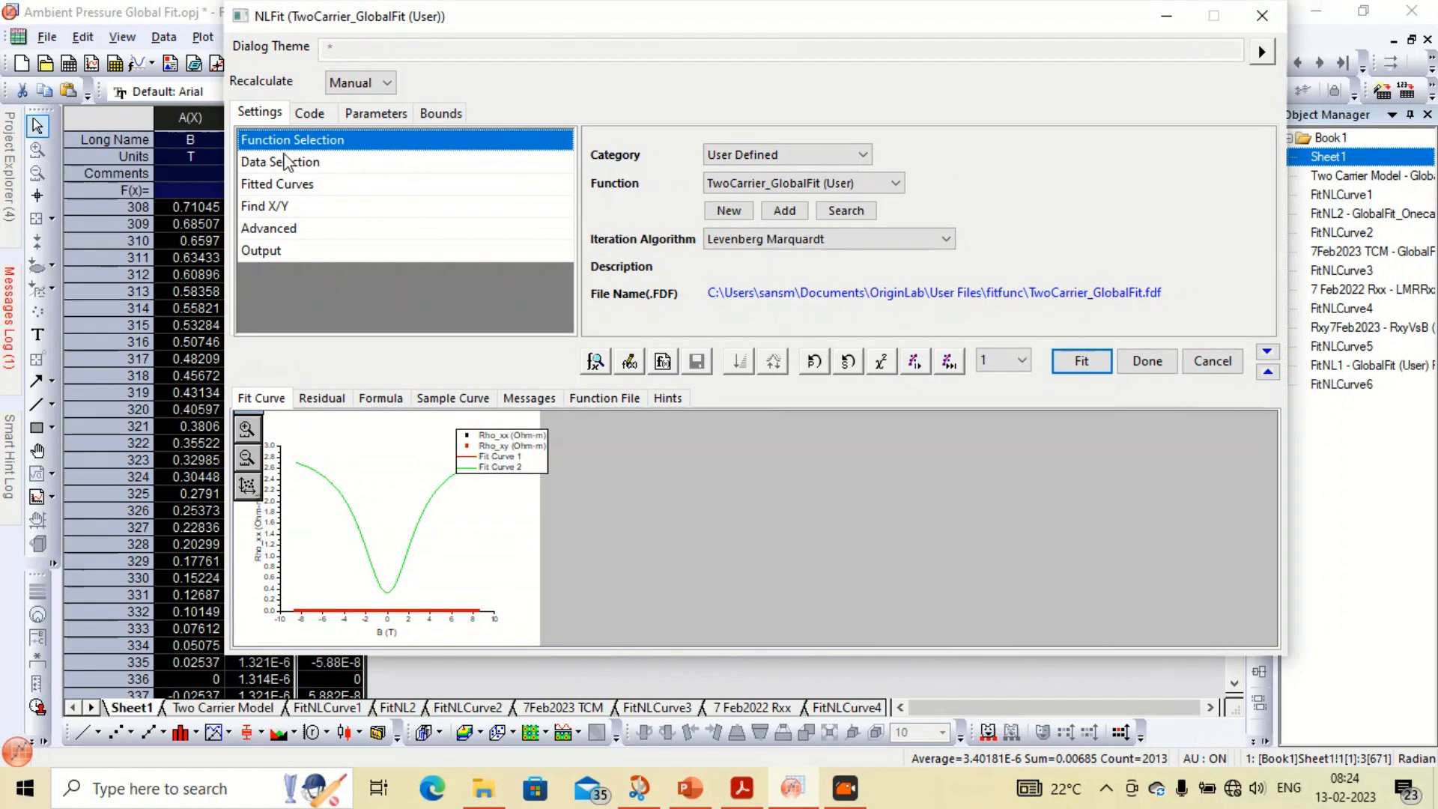
left_click(287, 161)
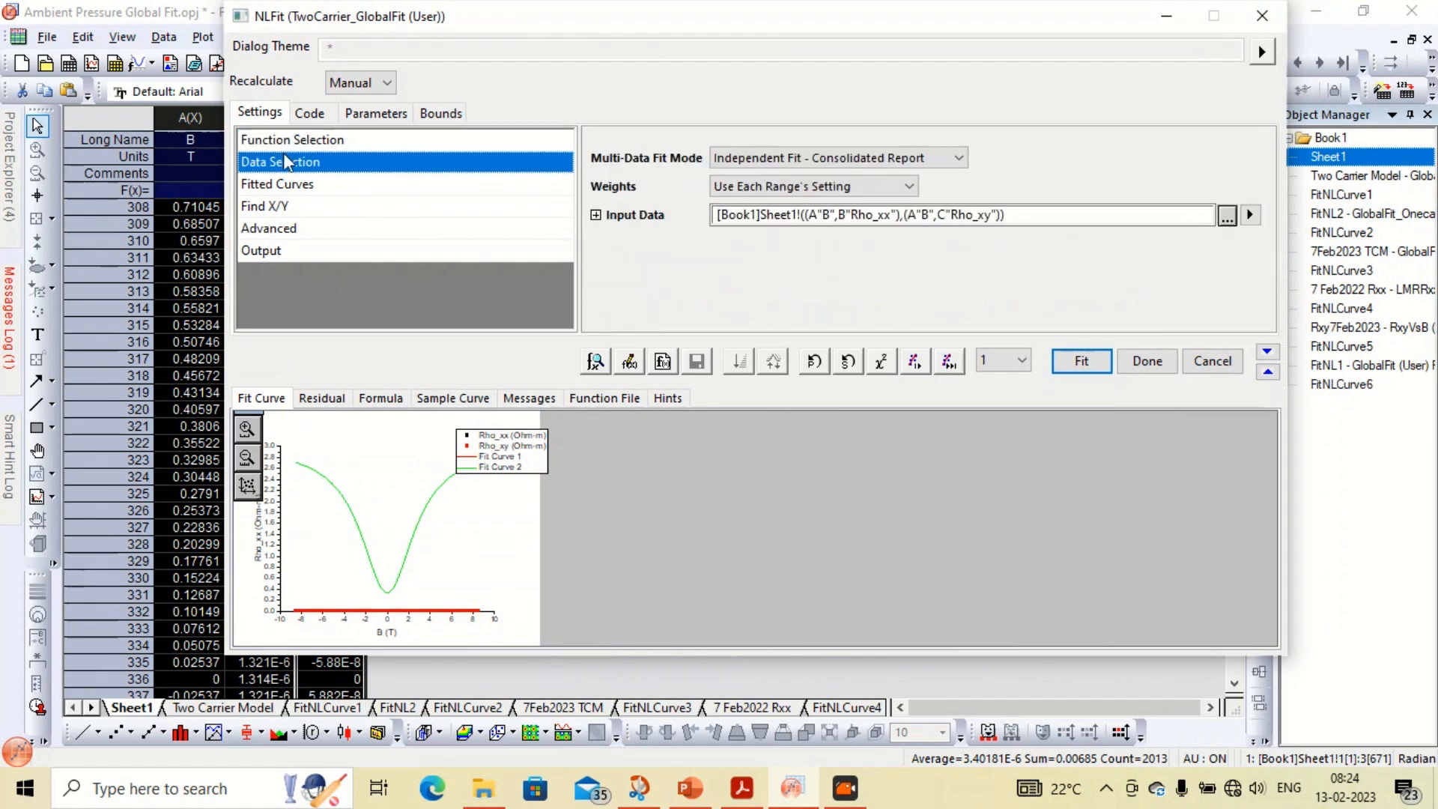
left_click(837, 165)
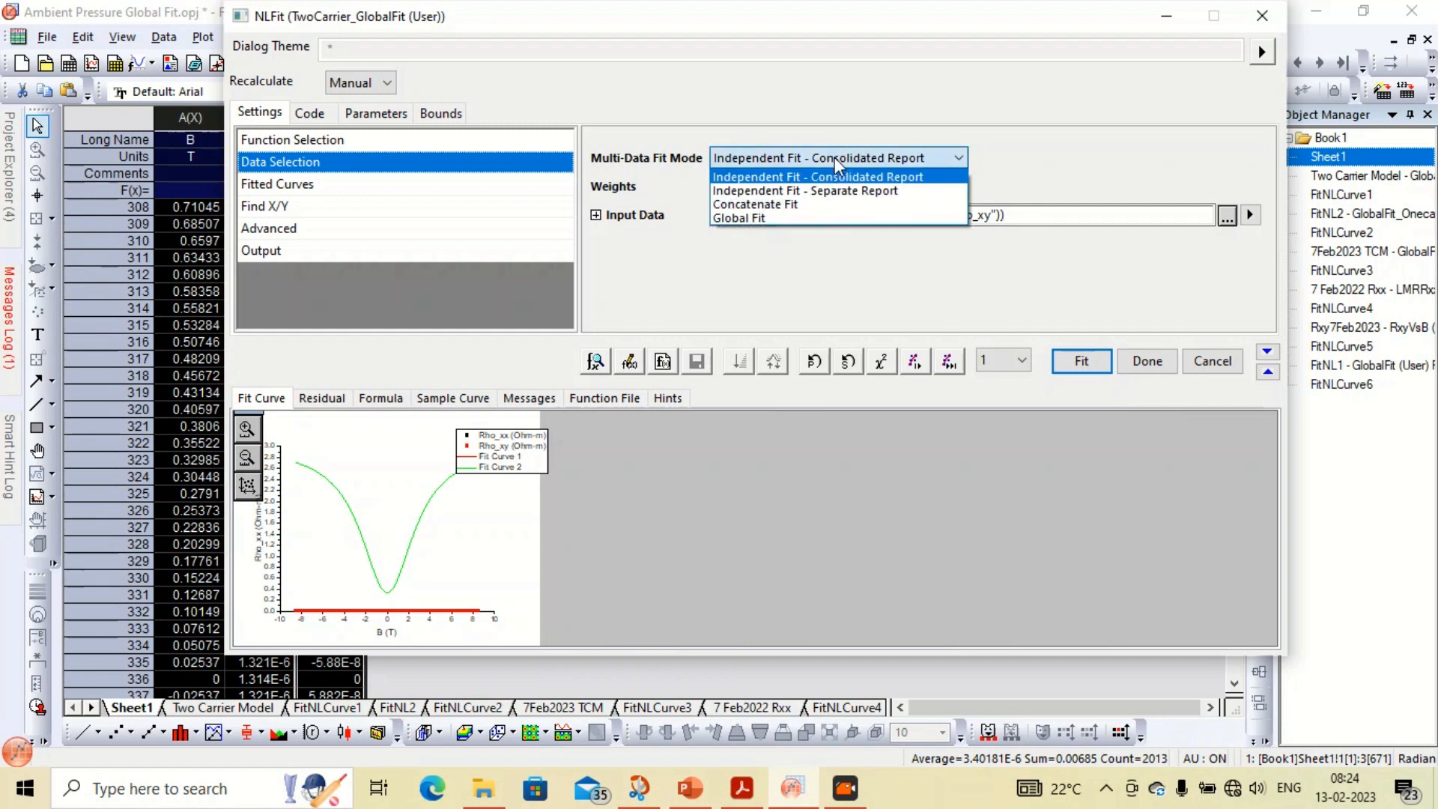
left_click(824, 219)
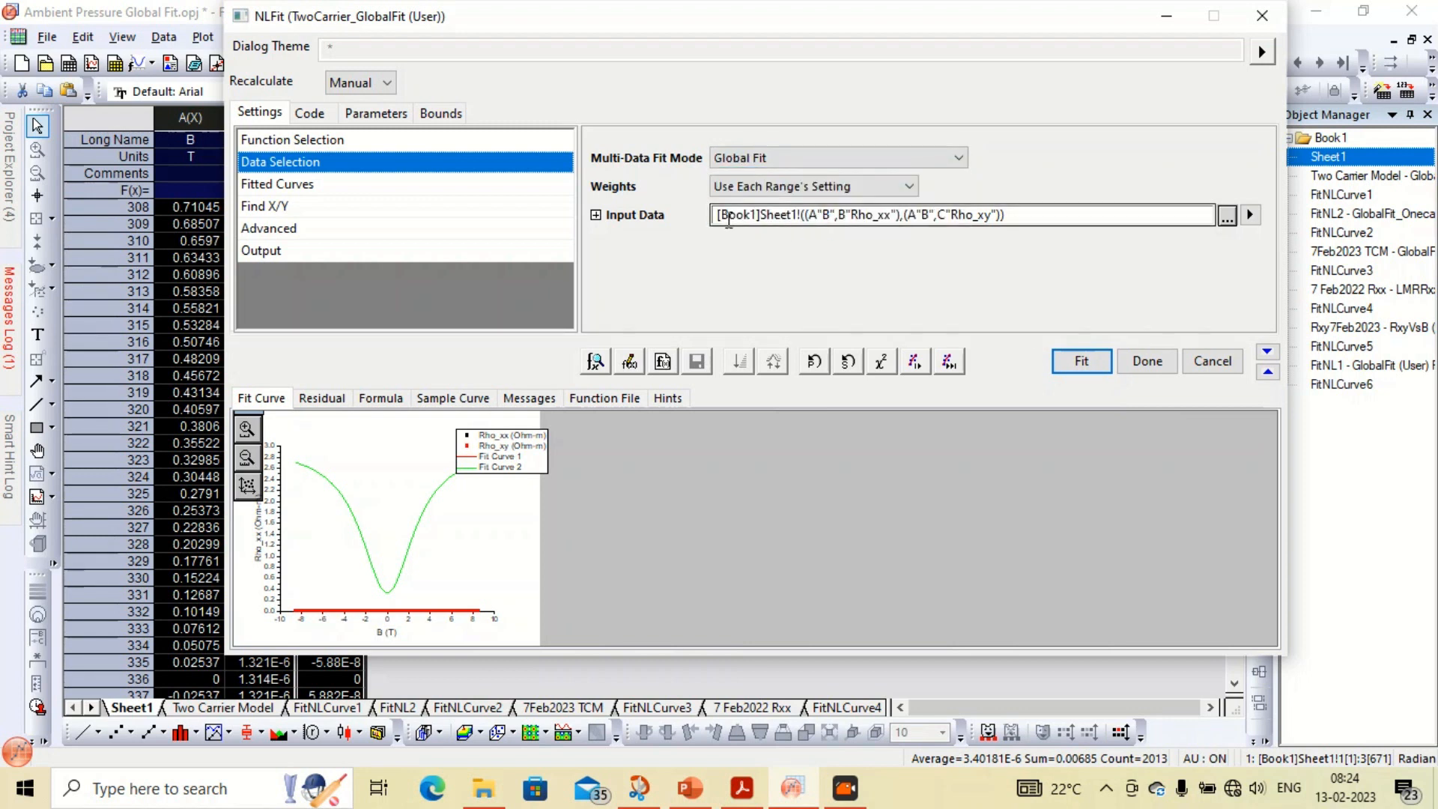
Inspect the two input data ranges and the fitting function formula code
left_click(595, 215)
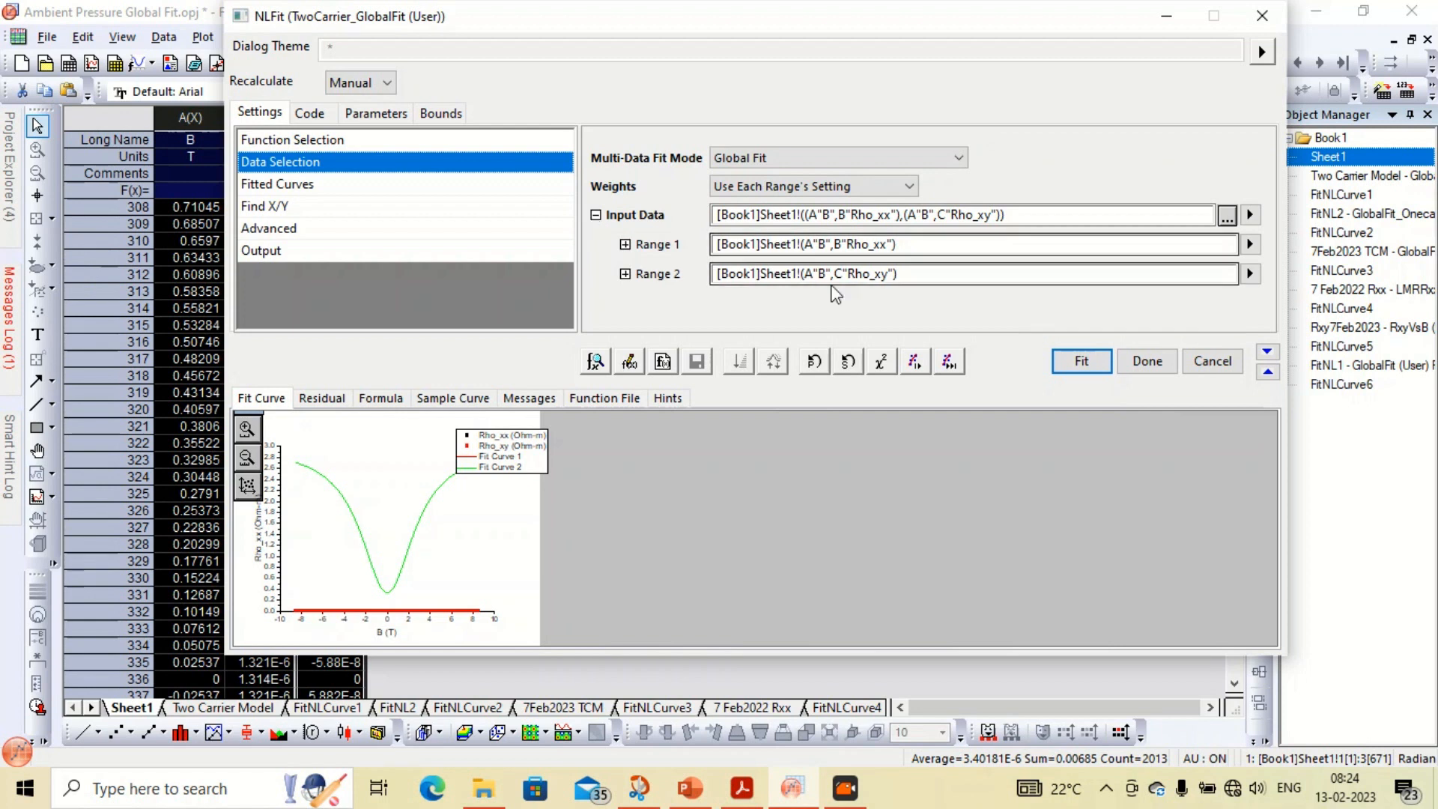
left_click(872, 245)
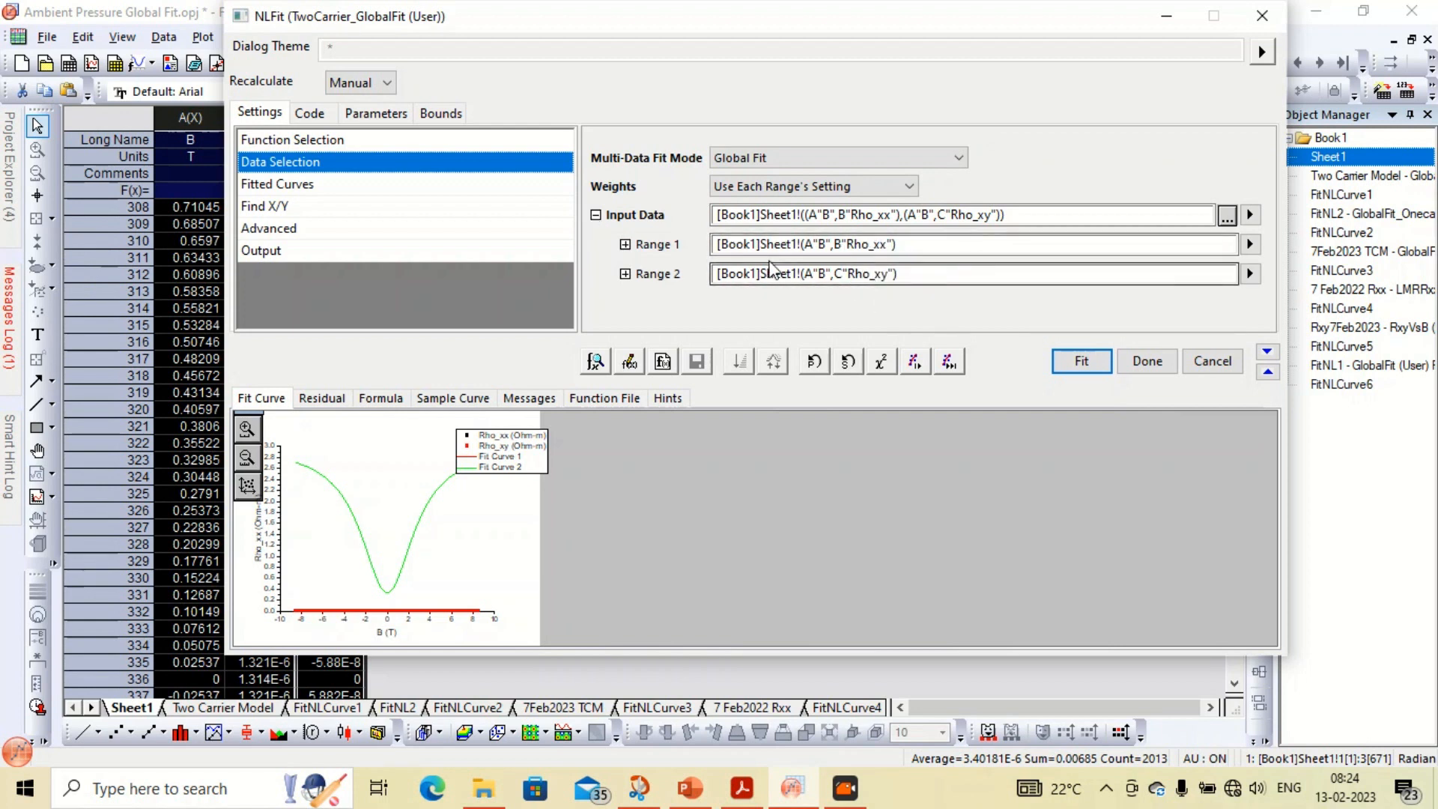
left_click(310, 113)
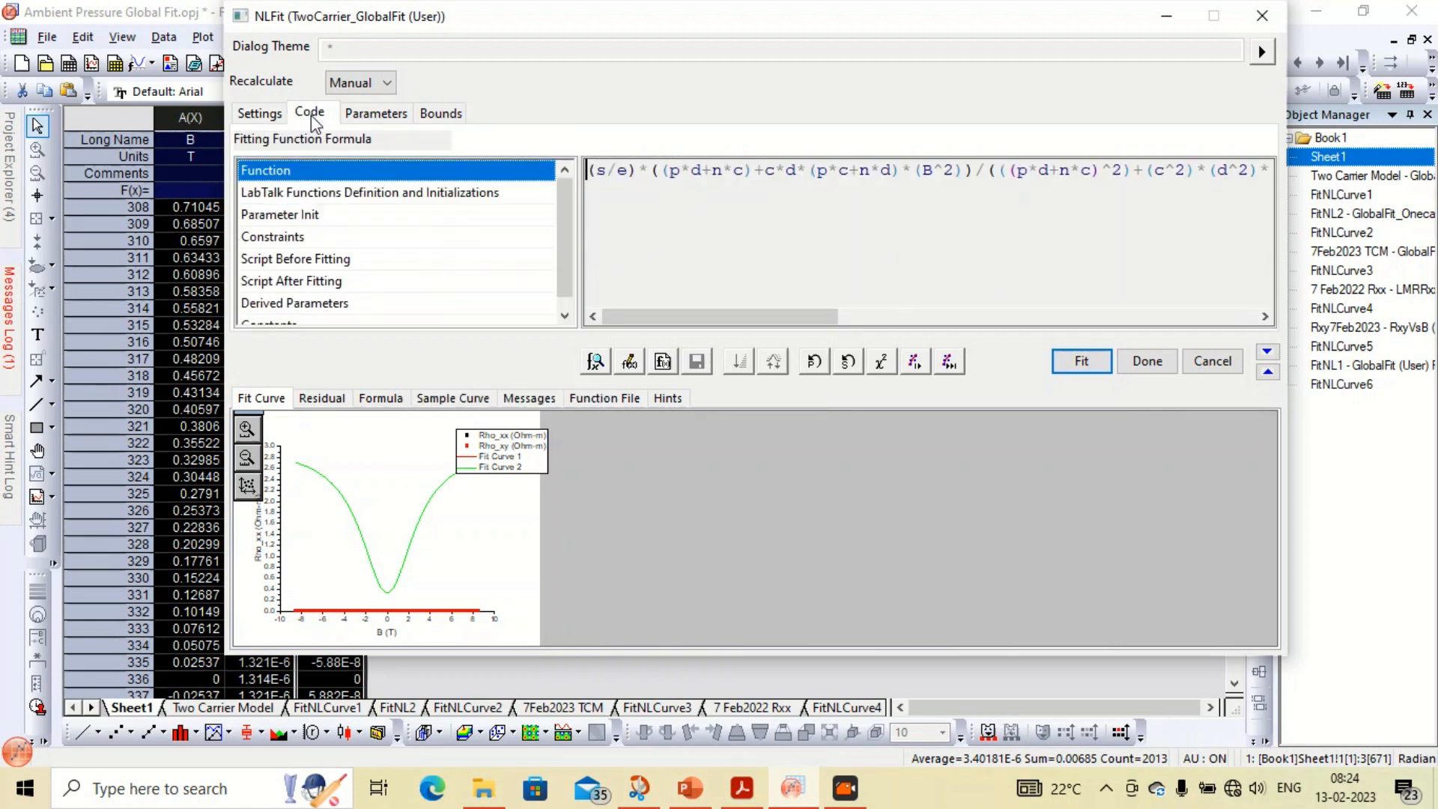
left_click_drag(658, 317, 1072, 323)
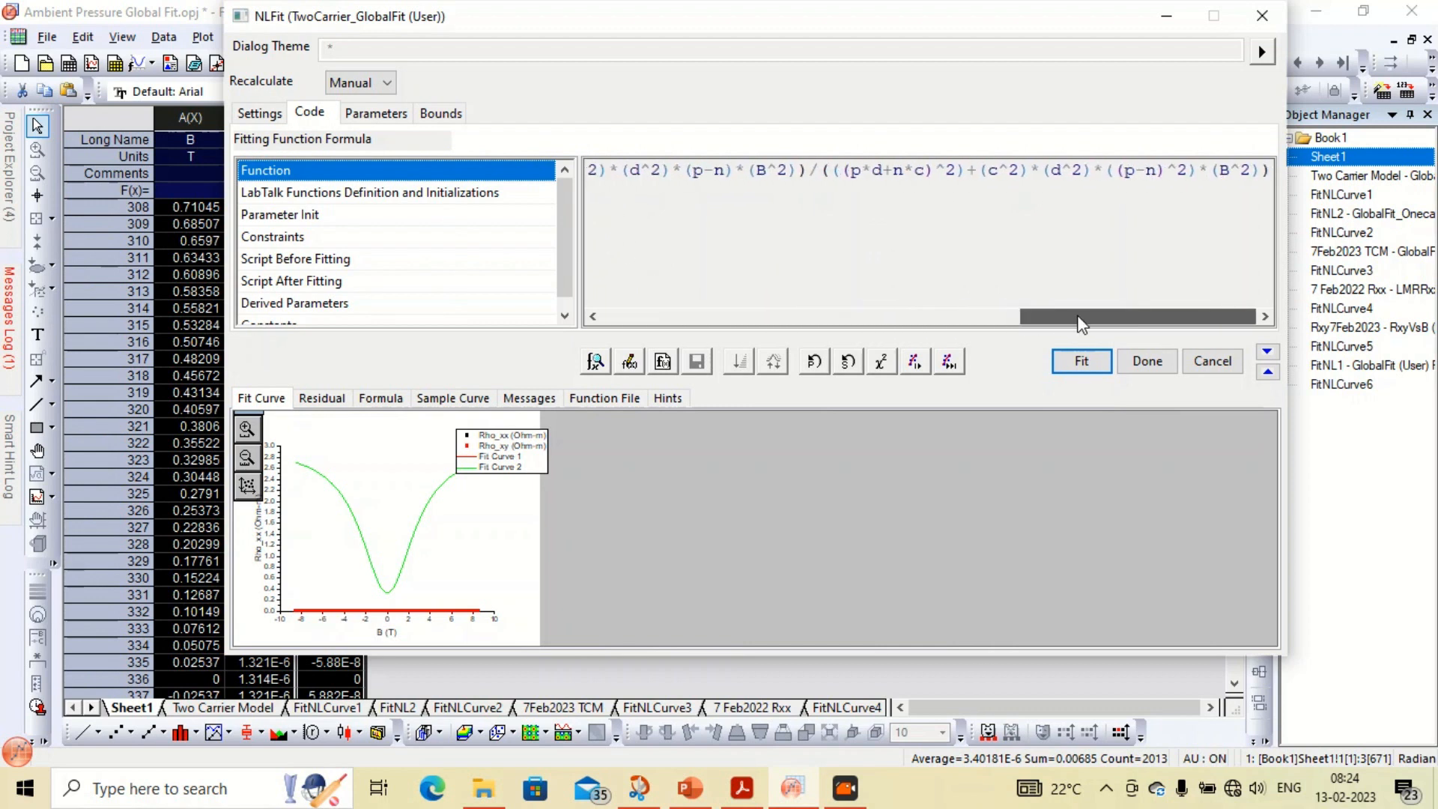
Share parameters n, p, c, d and e across both datasets
left_click(373, 114)
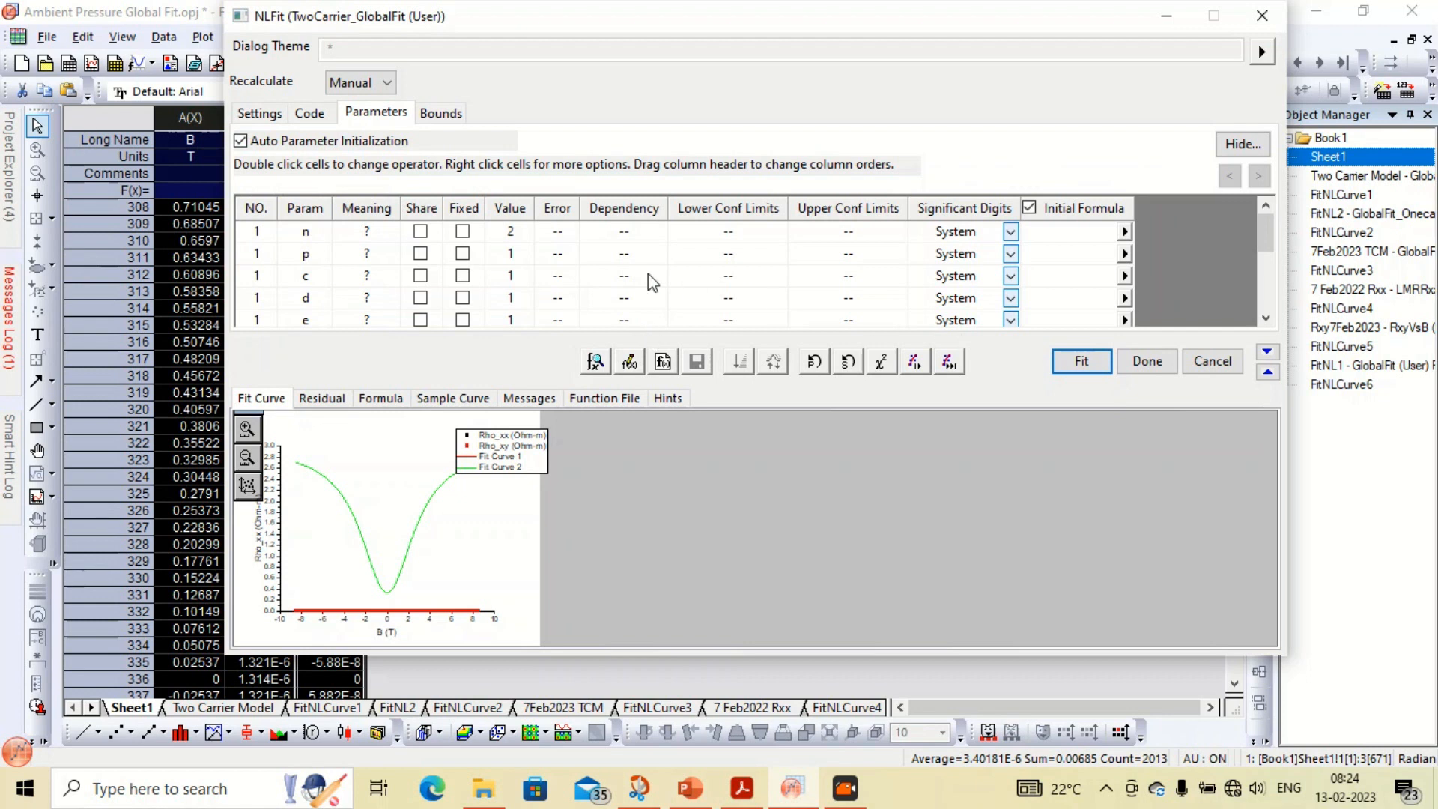
left_click(422, 233)
left_click(422, 255)
left_click(423, 277)
left_click(424, 299)
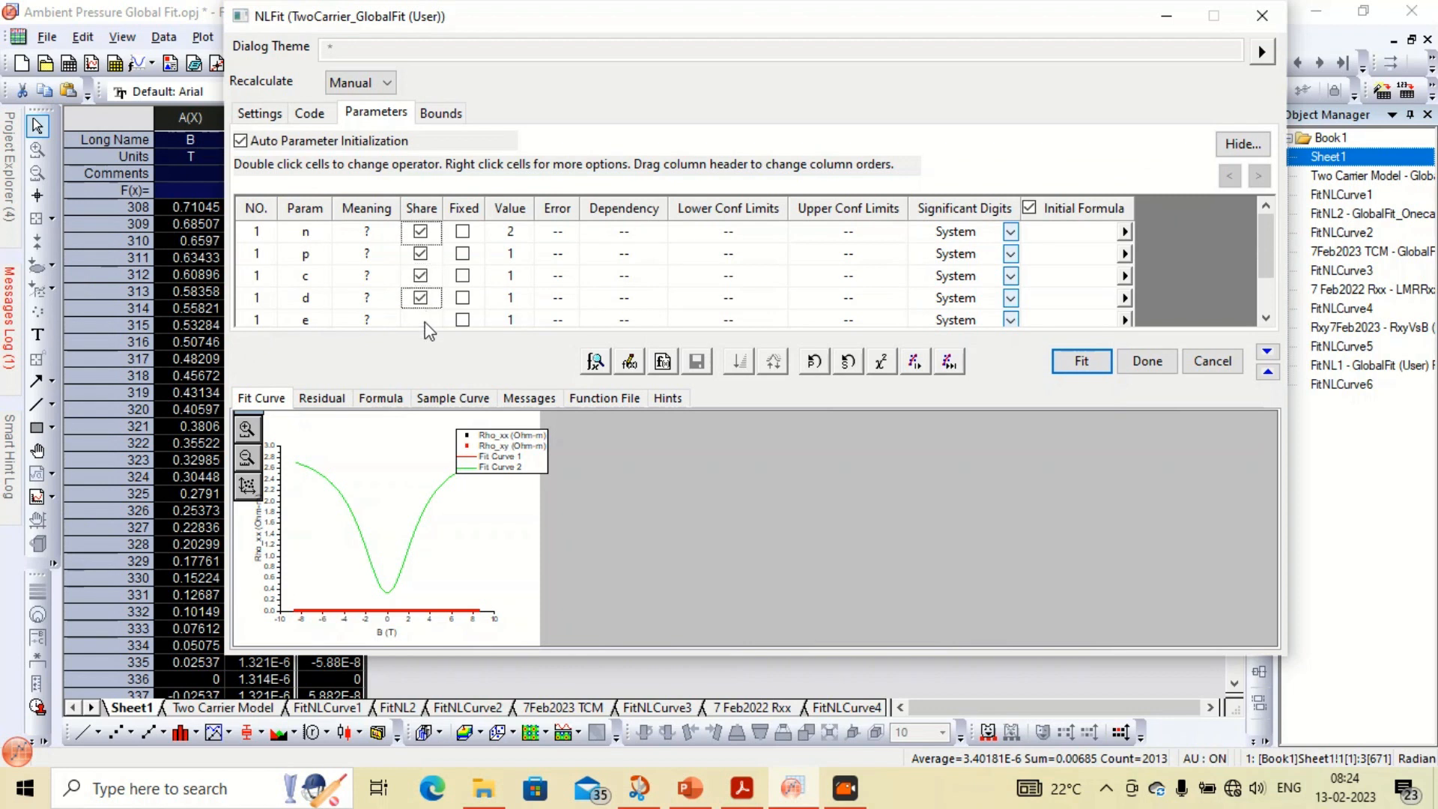
left_click(424, 321)
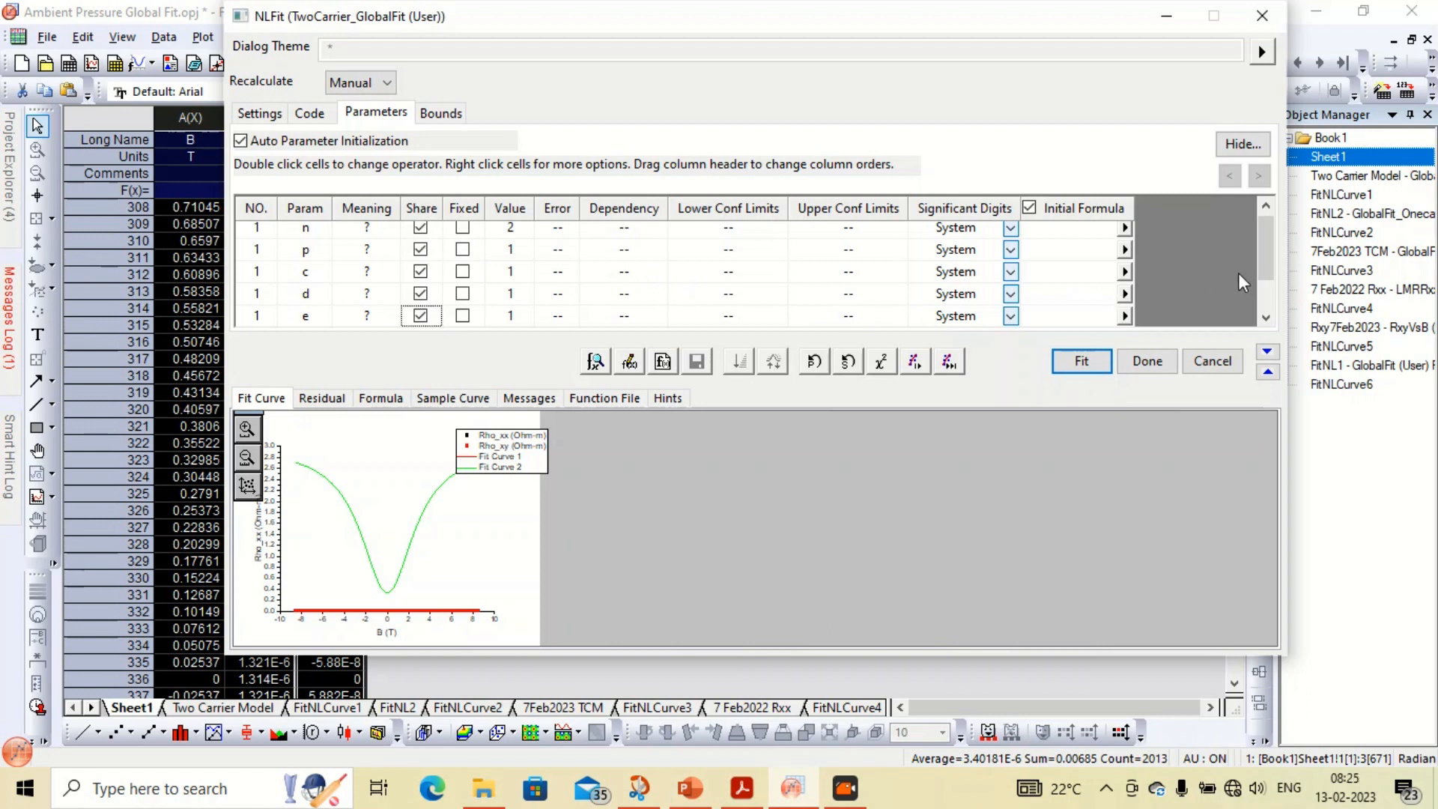
Fix parameter e at a value of 1.6E-19
left_click_drag(1267, 262, 1266, 241)
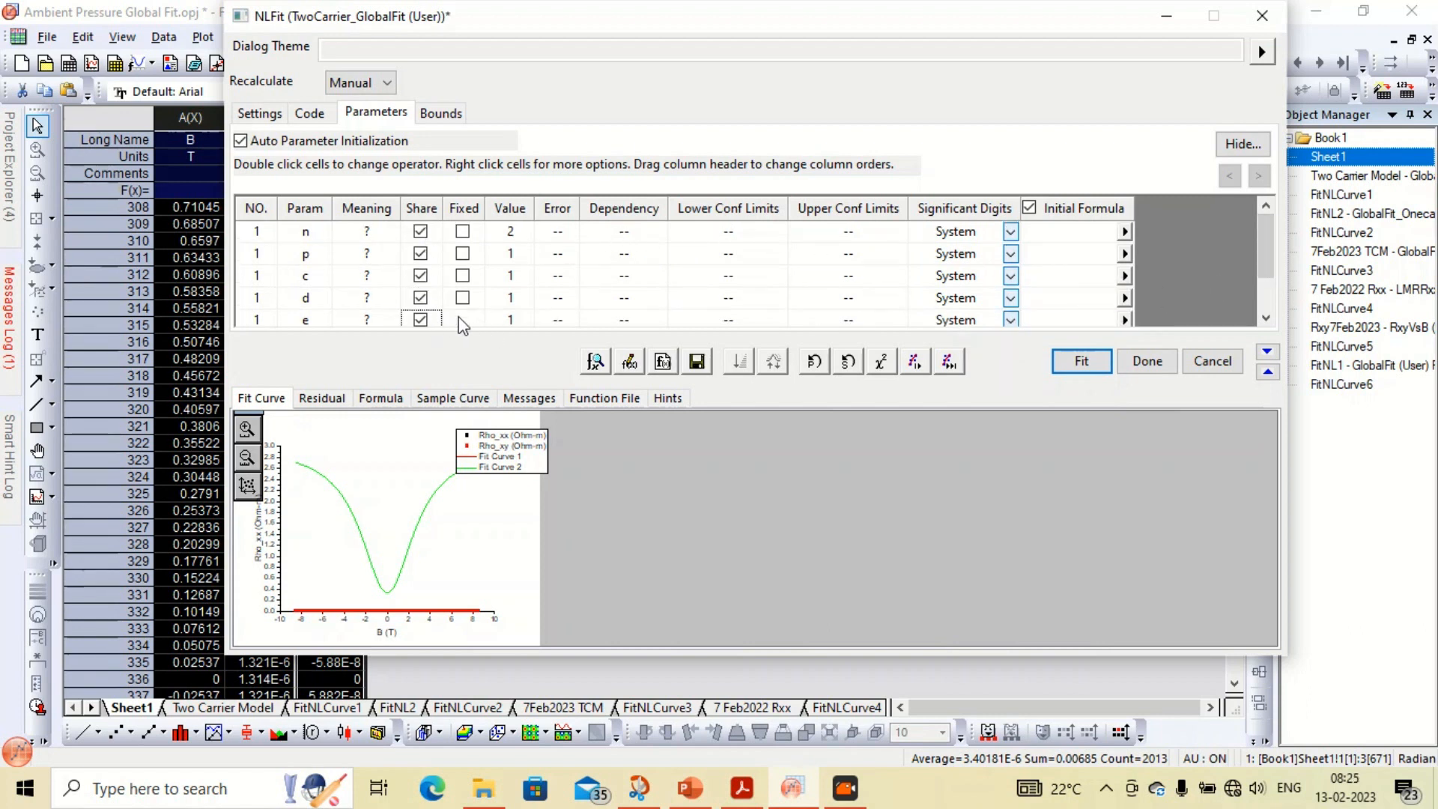
left_click(462, 320)
left_click(531, 326)
type("1.6E-19")
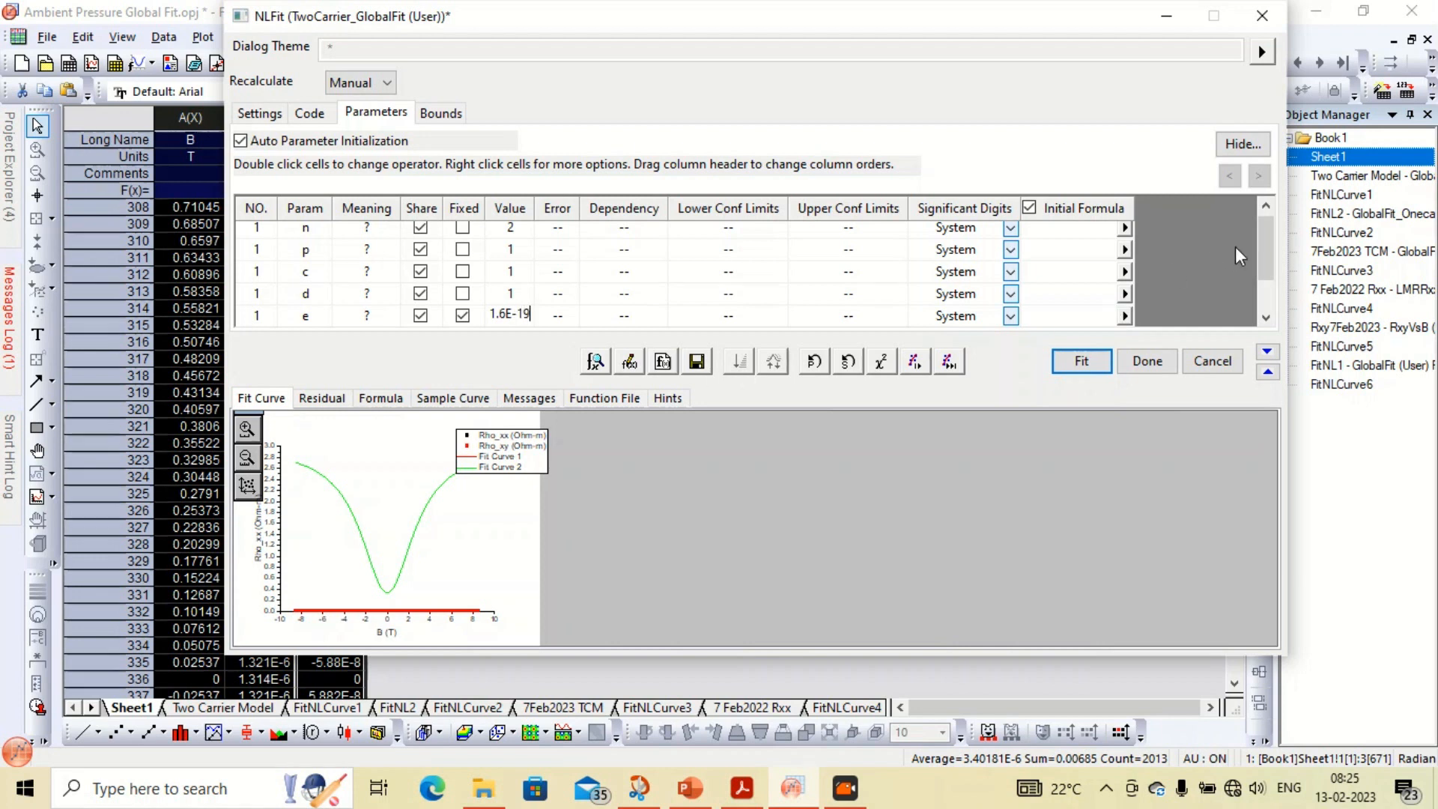
Fix parameters s and s_2, setting s_2 to 0
left_click_drag(1264, 247, 1266, 282)
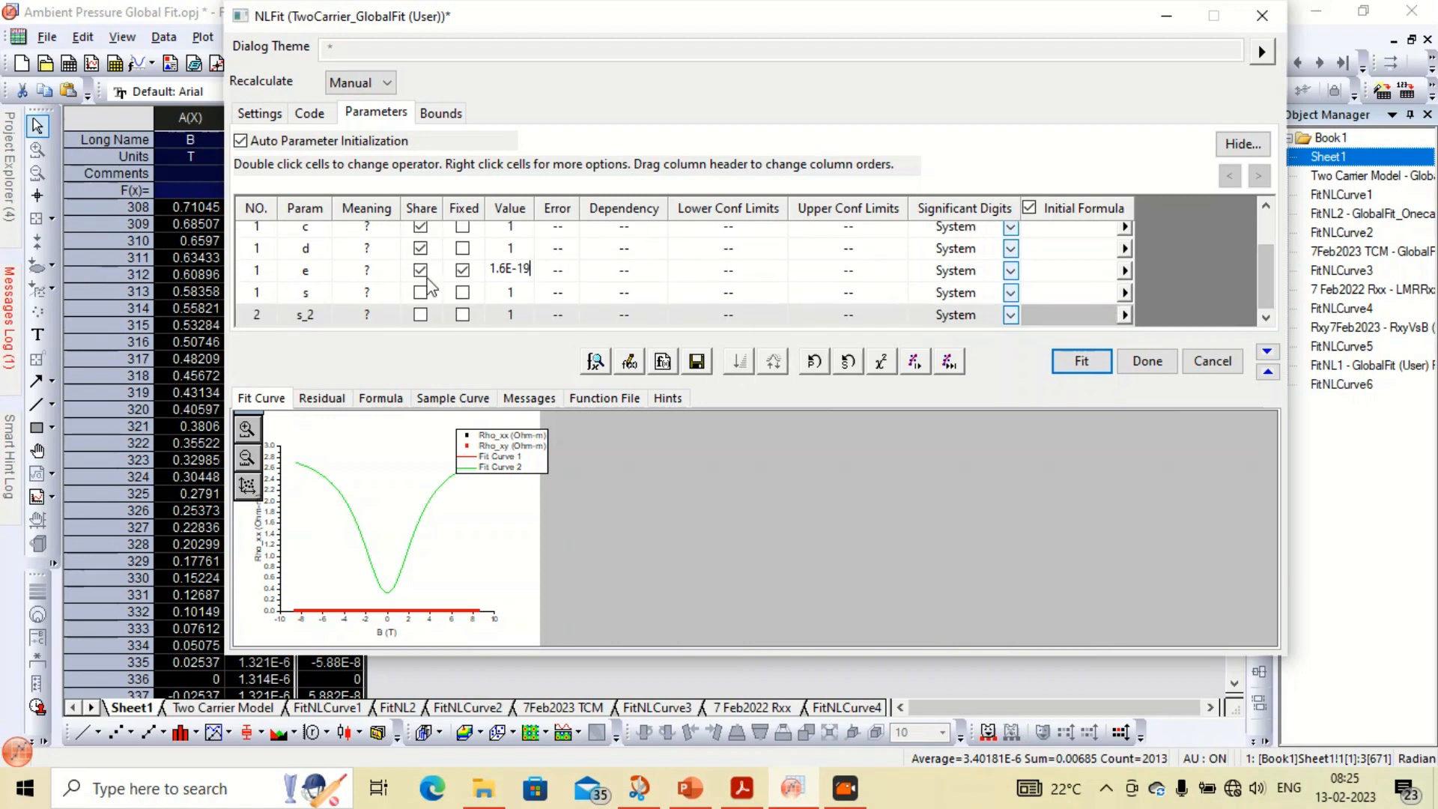
left_click(463, 292)
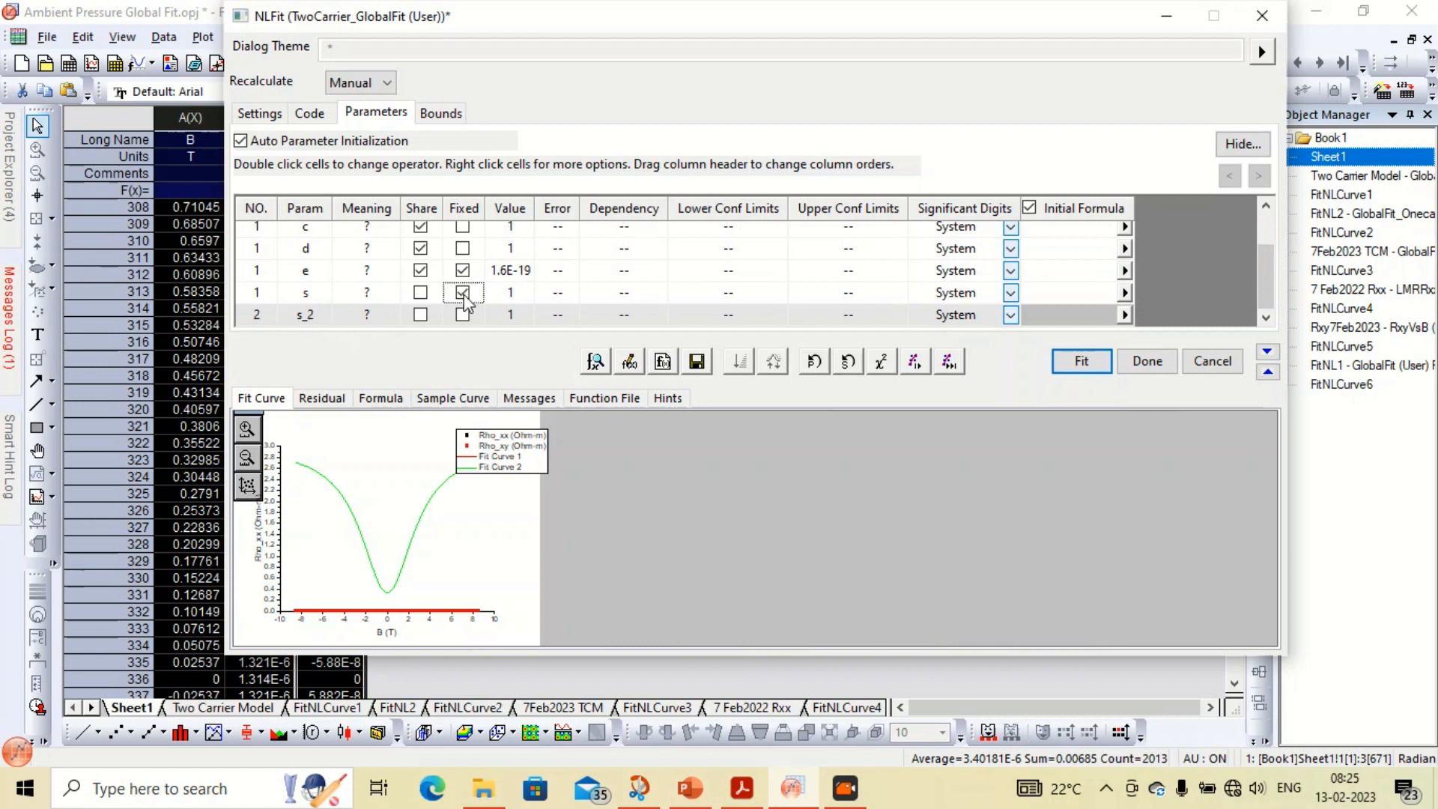
left_click(462, 315)
left_click(512, 315)
type("0")
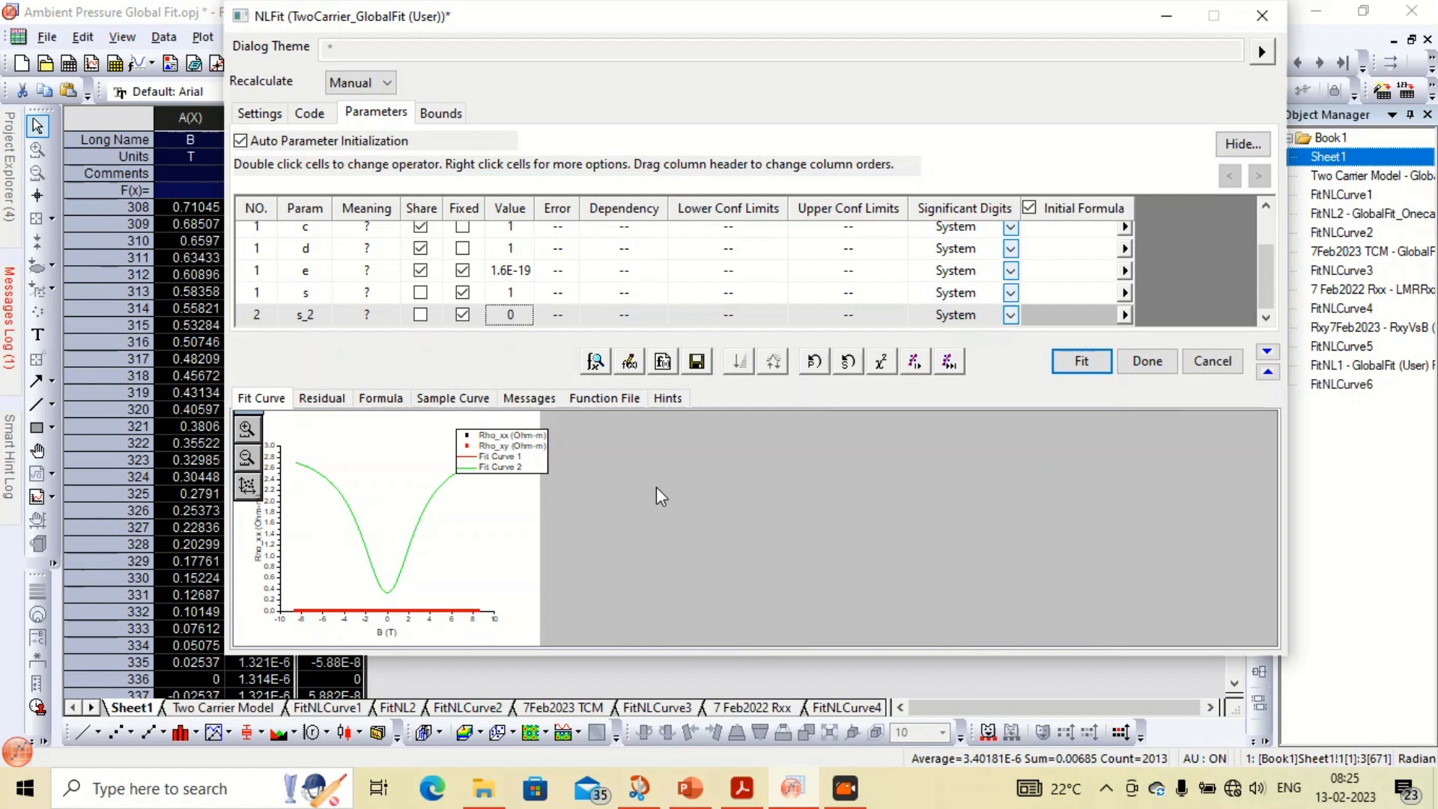
Review the fitting function code and the data selection settings
left_click(301, 112)
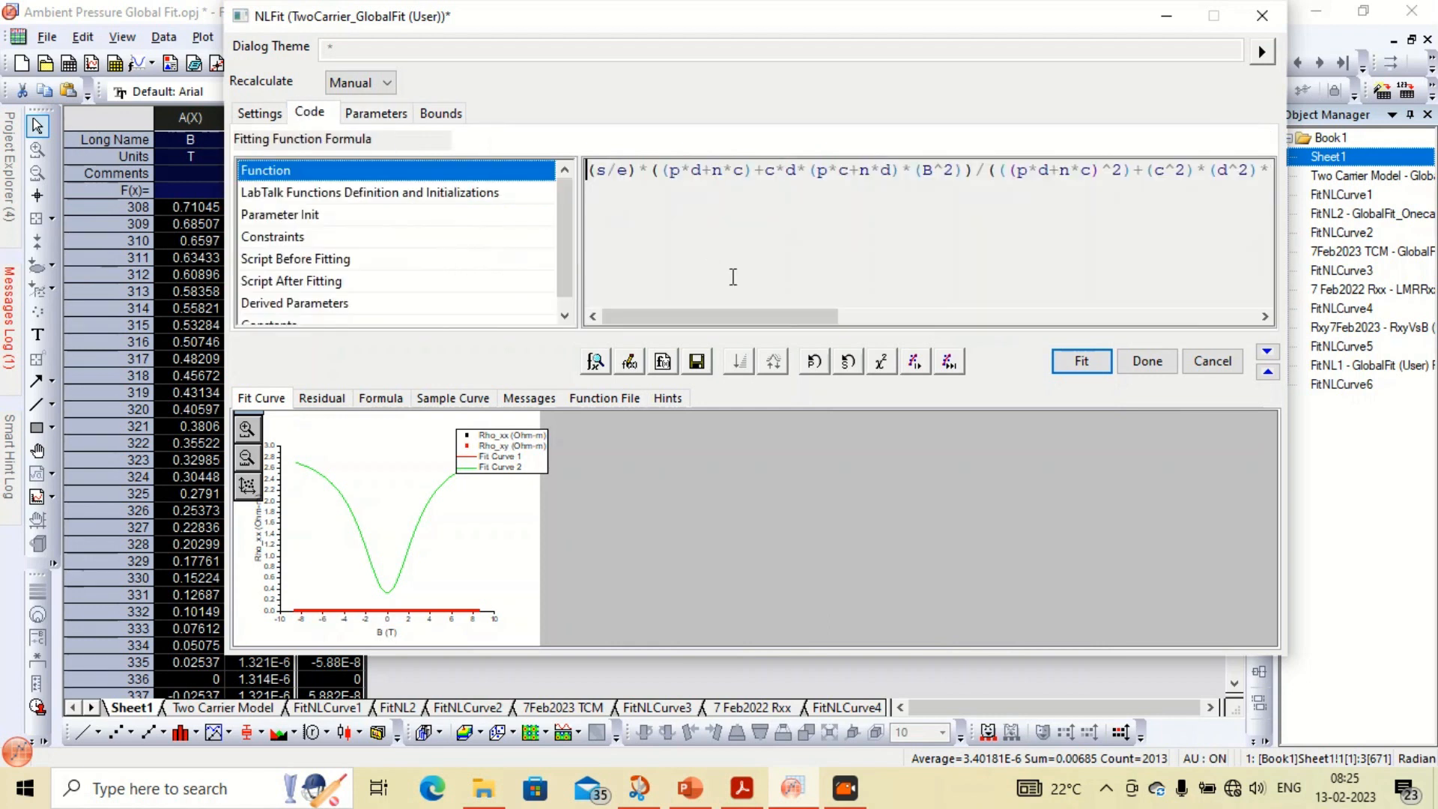
left_click_drag(725, 326, 951, 316)
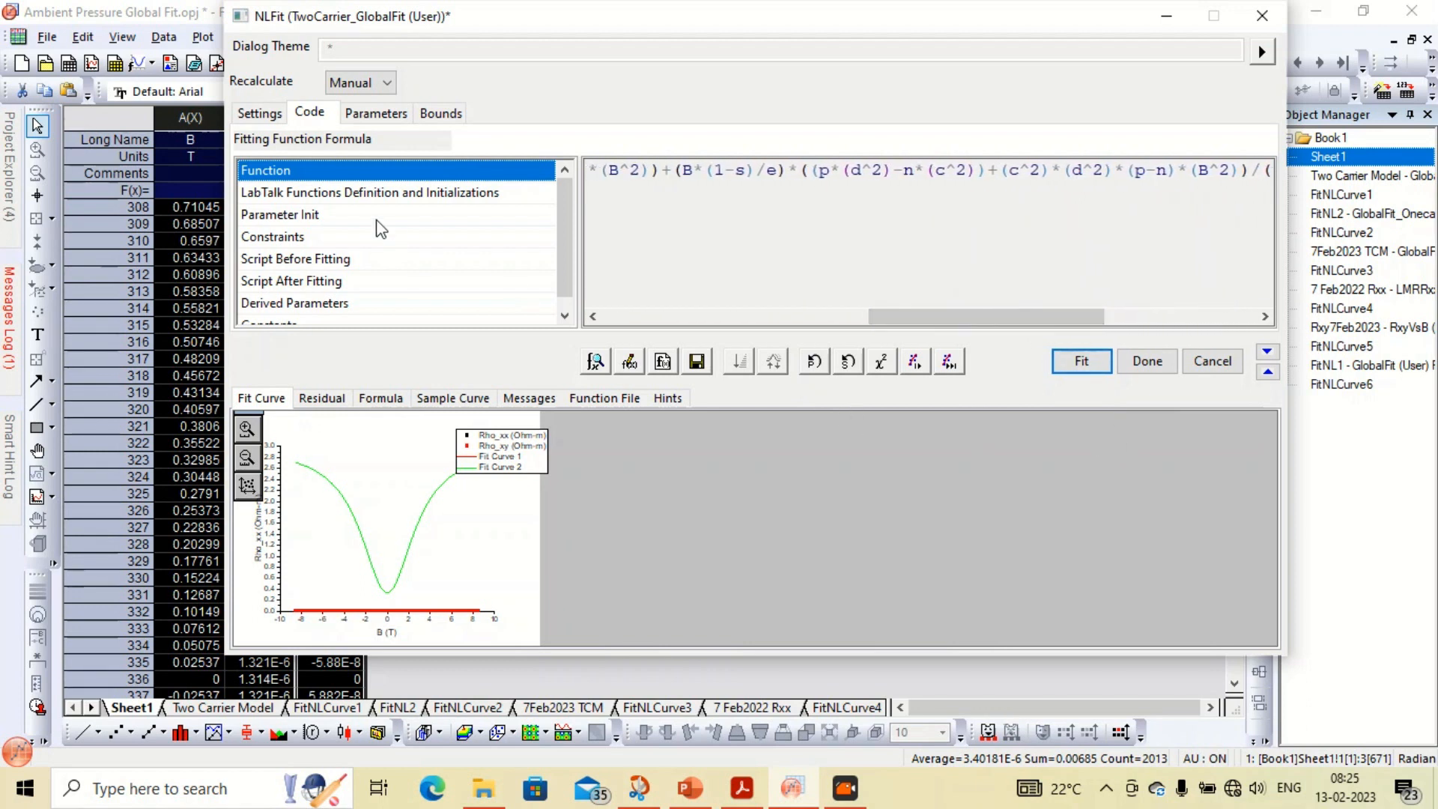
left_click(260, 113)
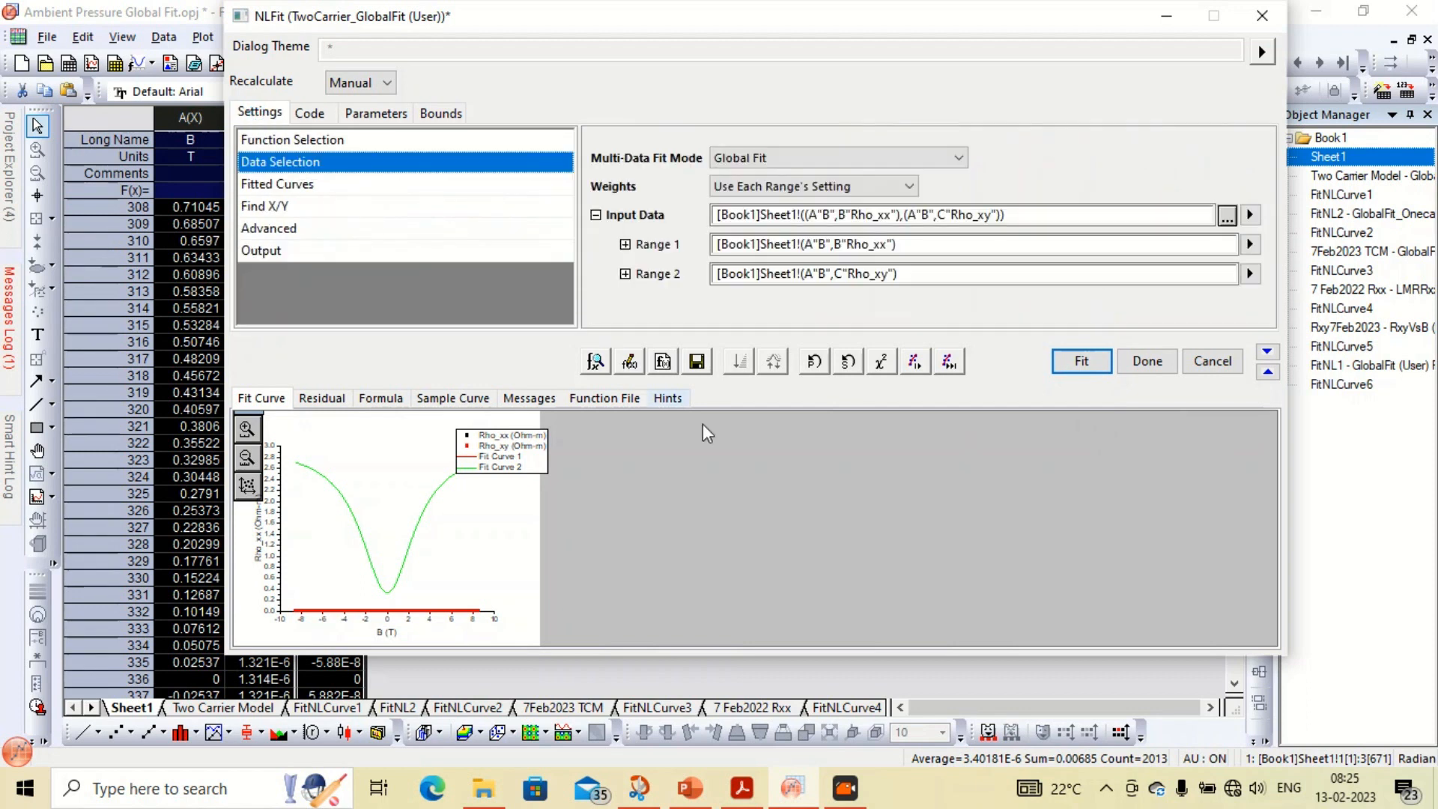
left_click(311, 114)
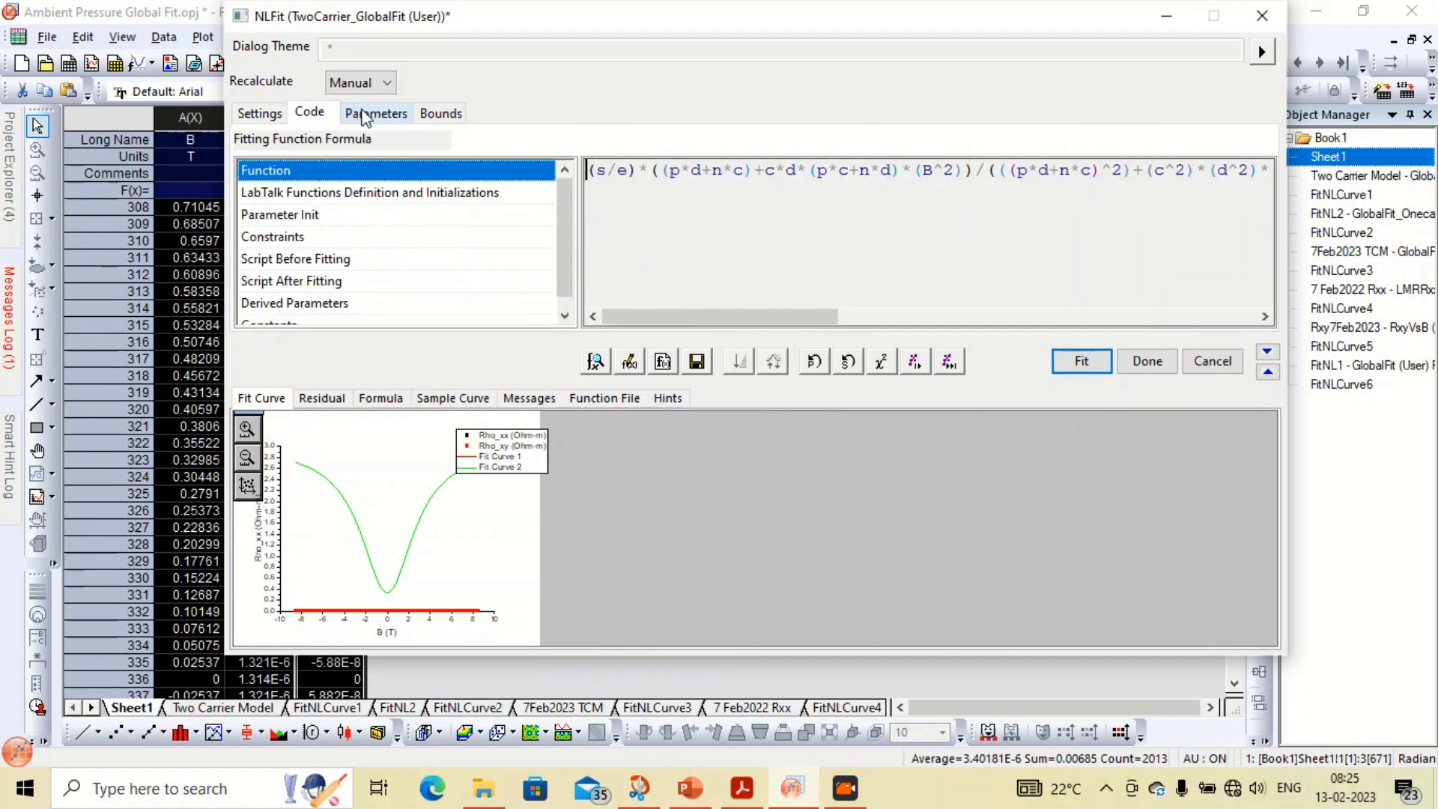
Run one fitting iteration from the parameters page and rescale the preview graph
left_click(372, 114)
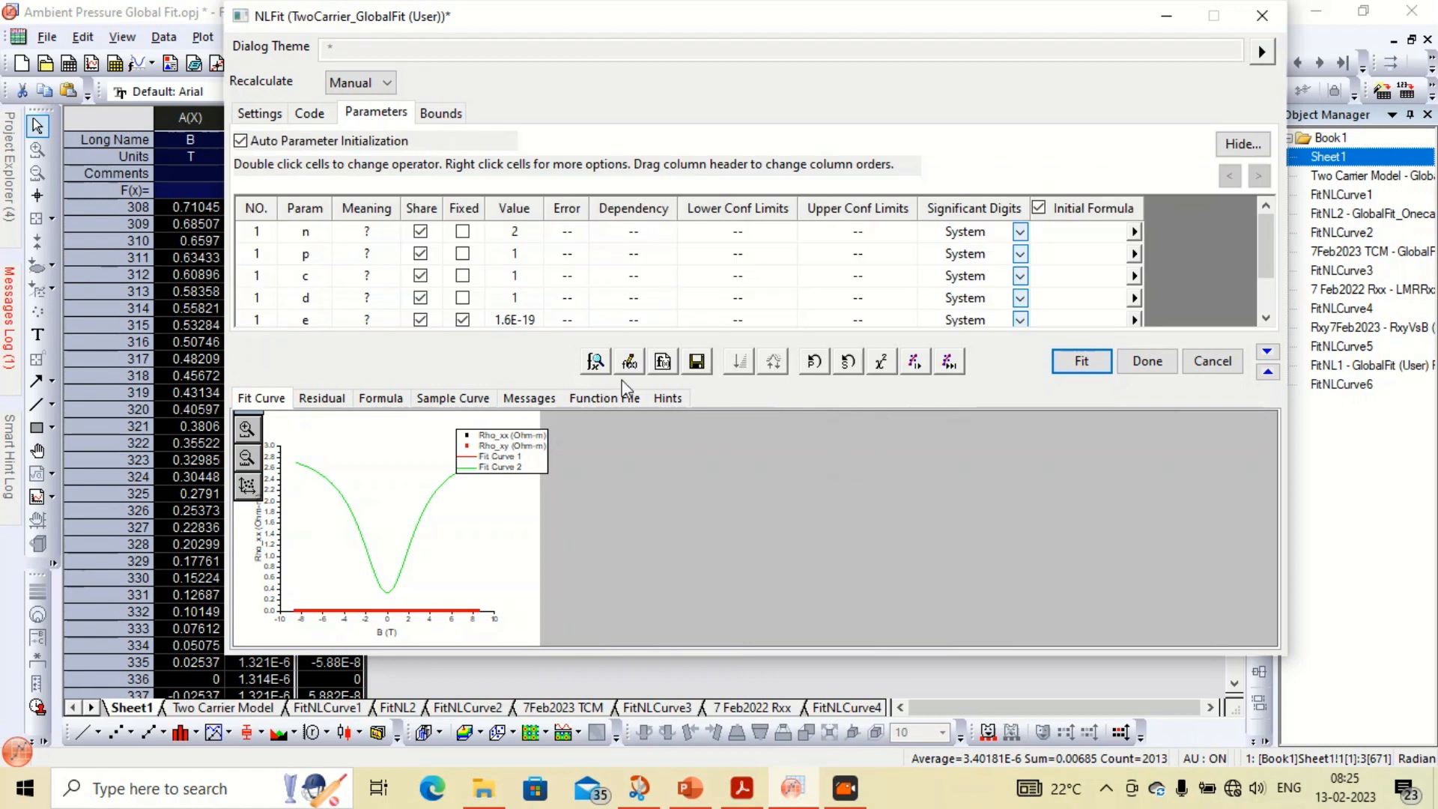
left_click(915, 362)
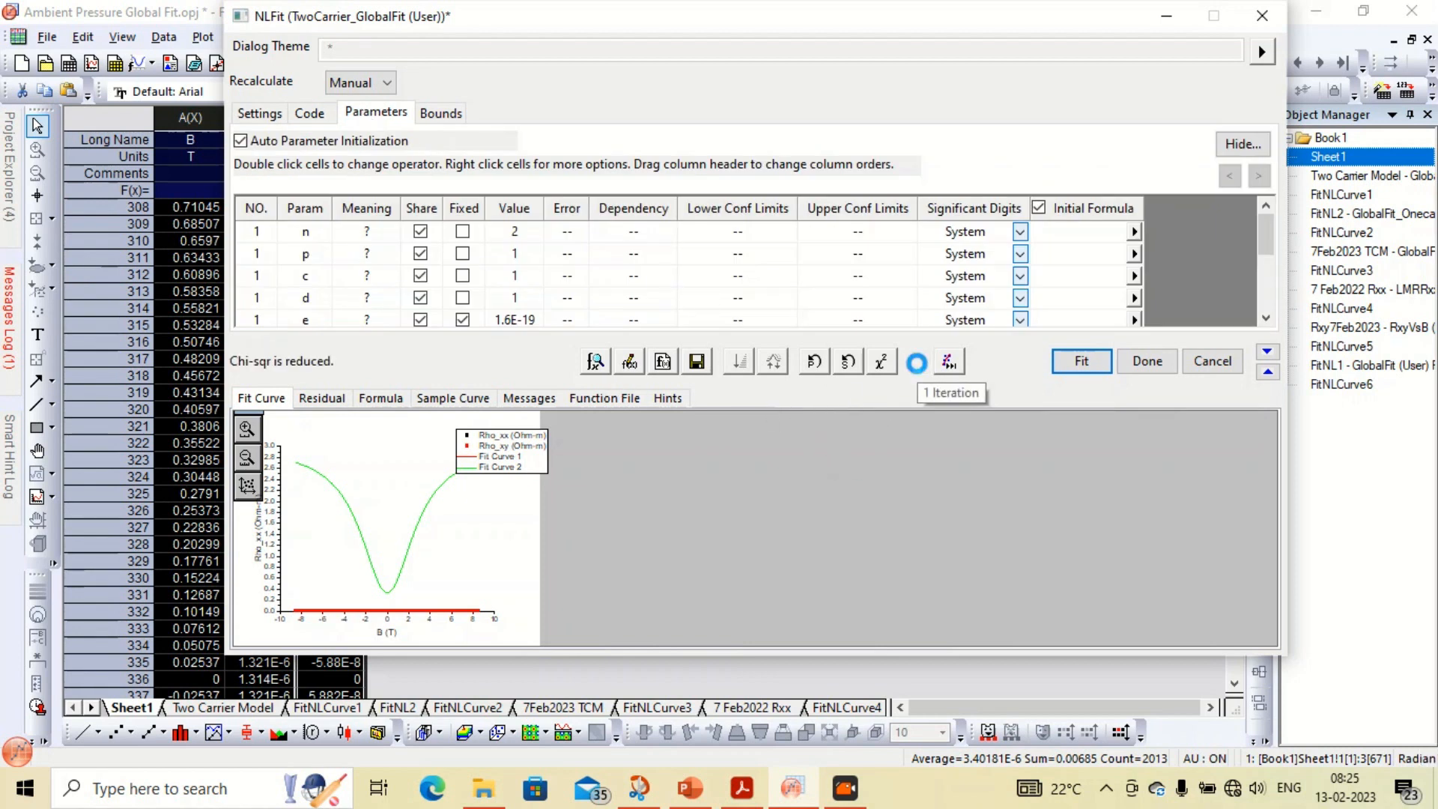
left_click(248, 487)
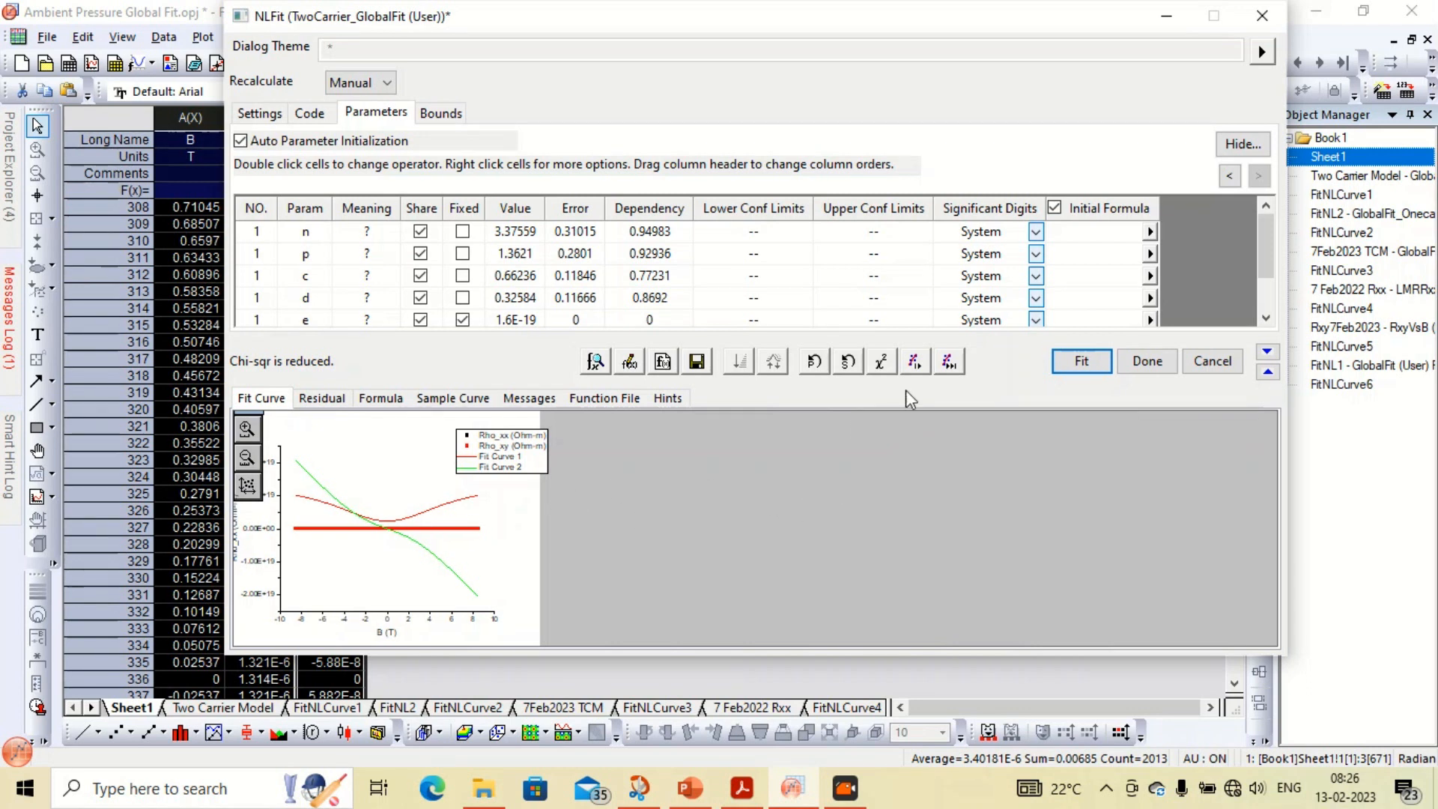
Run several more single fitting iterations
left_click(720, 728)
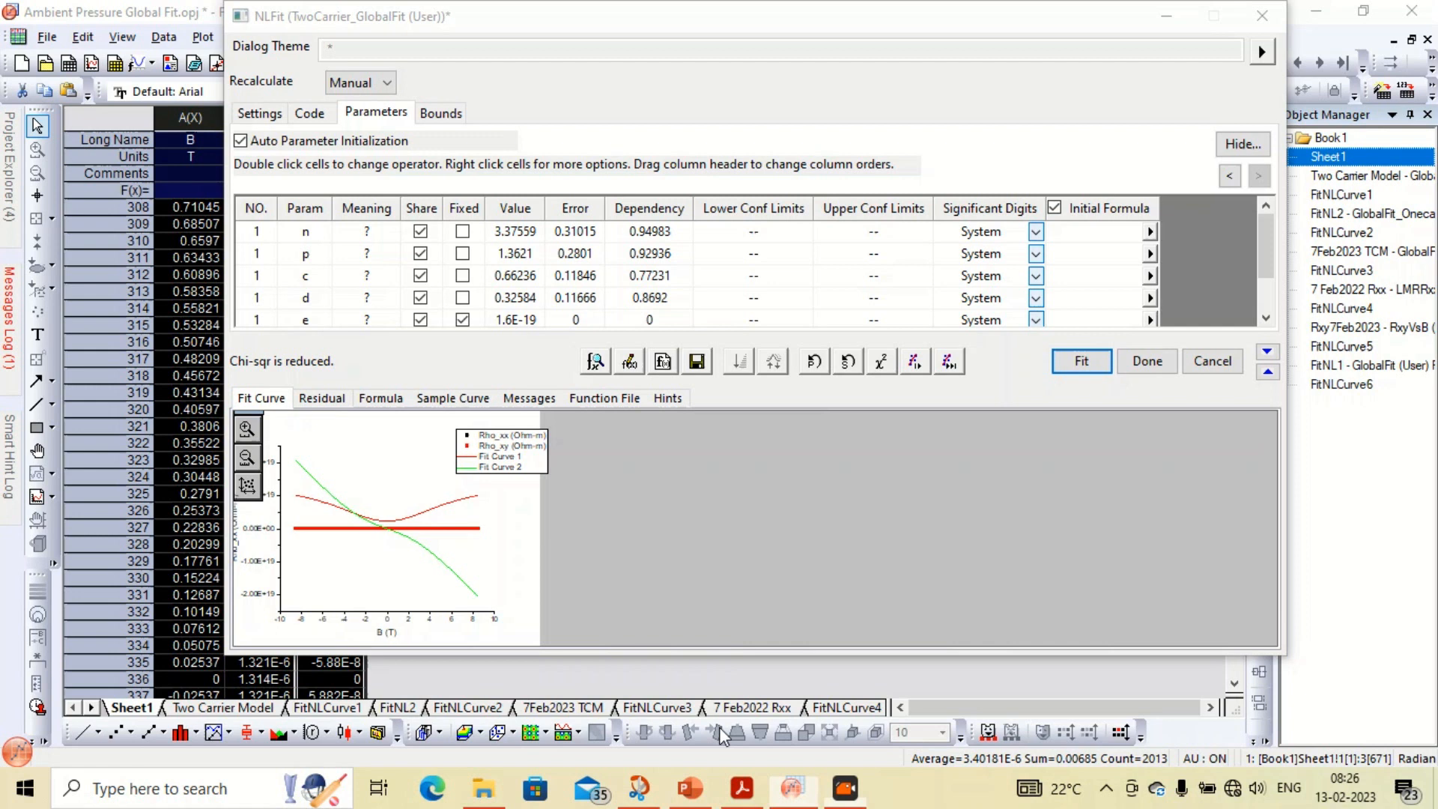
left_click(917, 363)
left_click(918, 364)
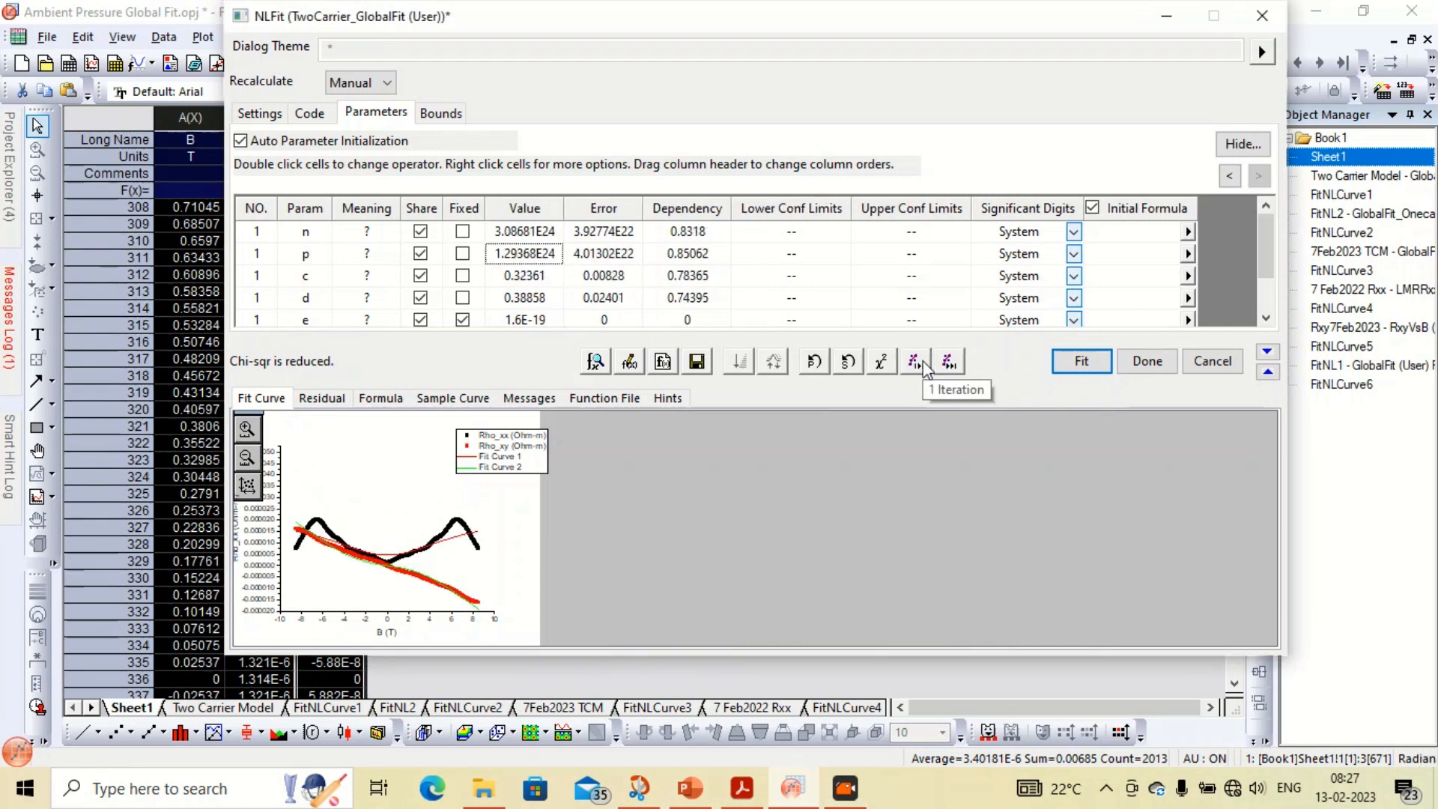
left_click(924, 363)
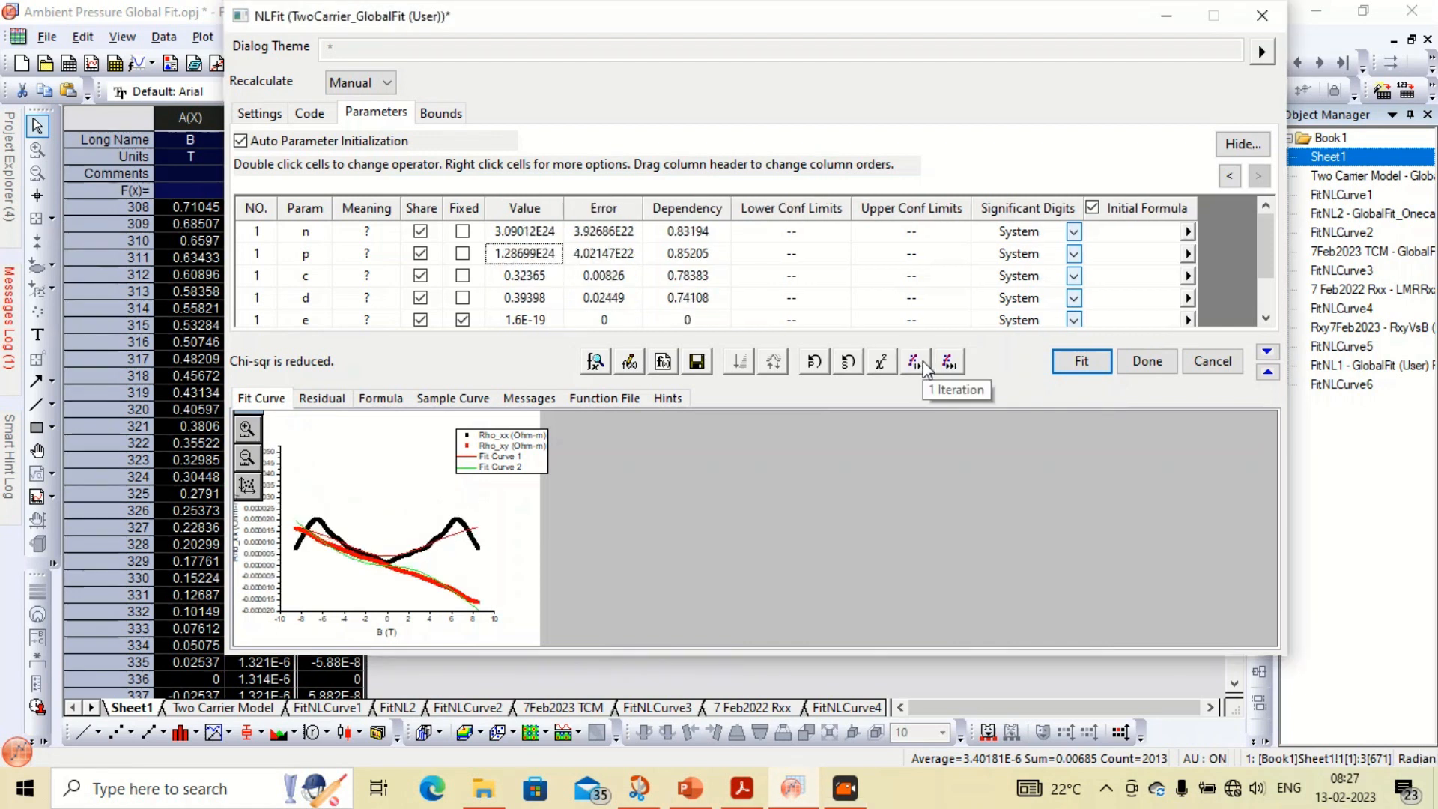
Run three more single fitting iterations and return to the fit curve preview
left_click(924, 364)
left_click(924, 363)
left_click(922, 361)
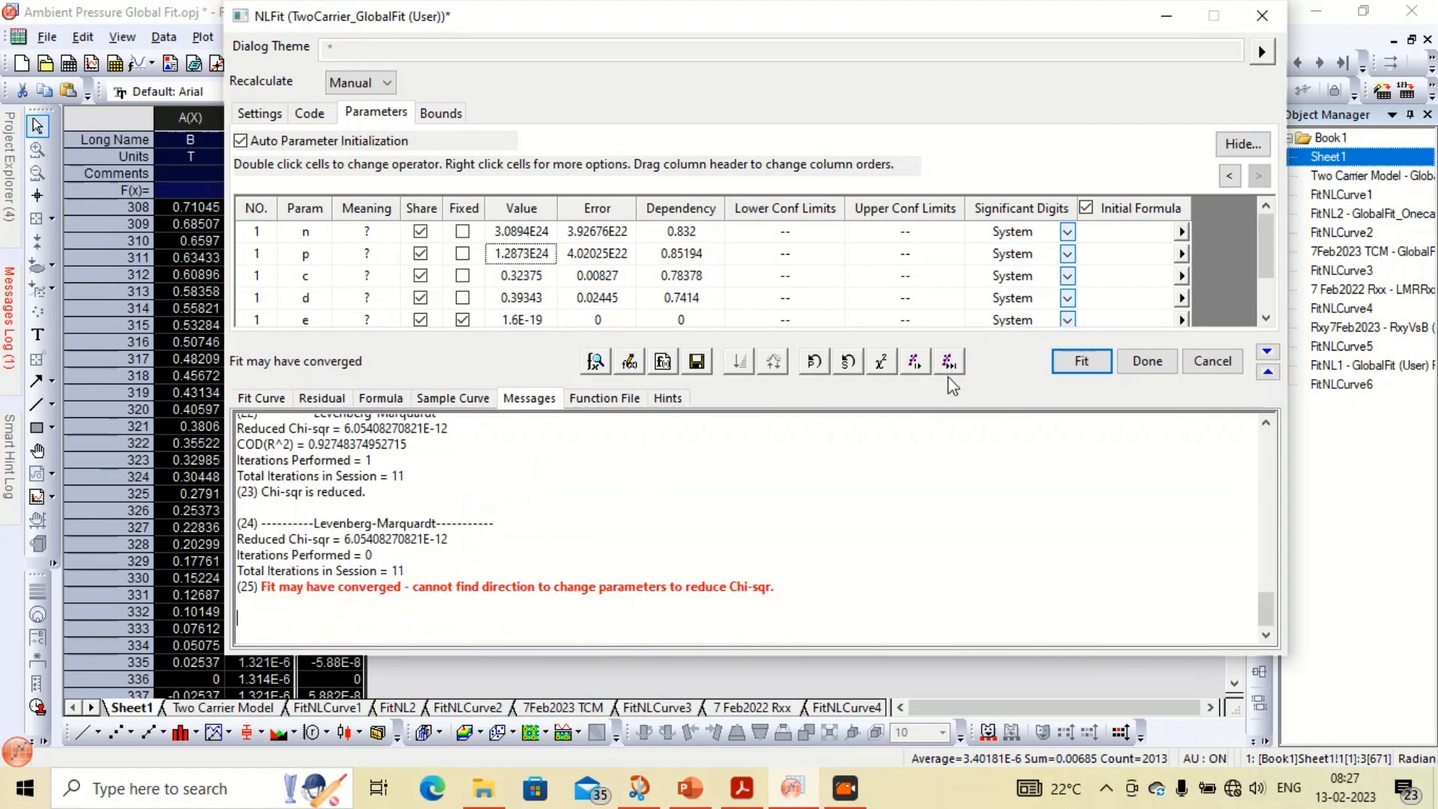
left_click(279, 402)
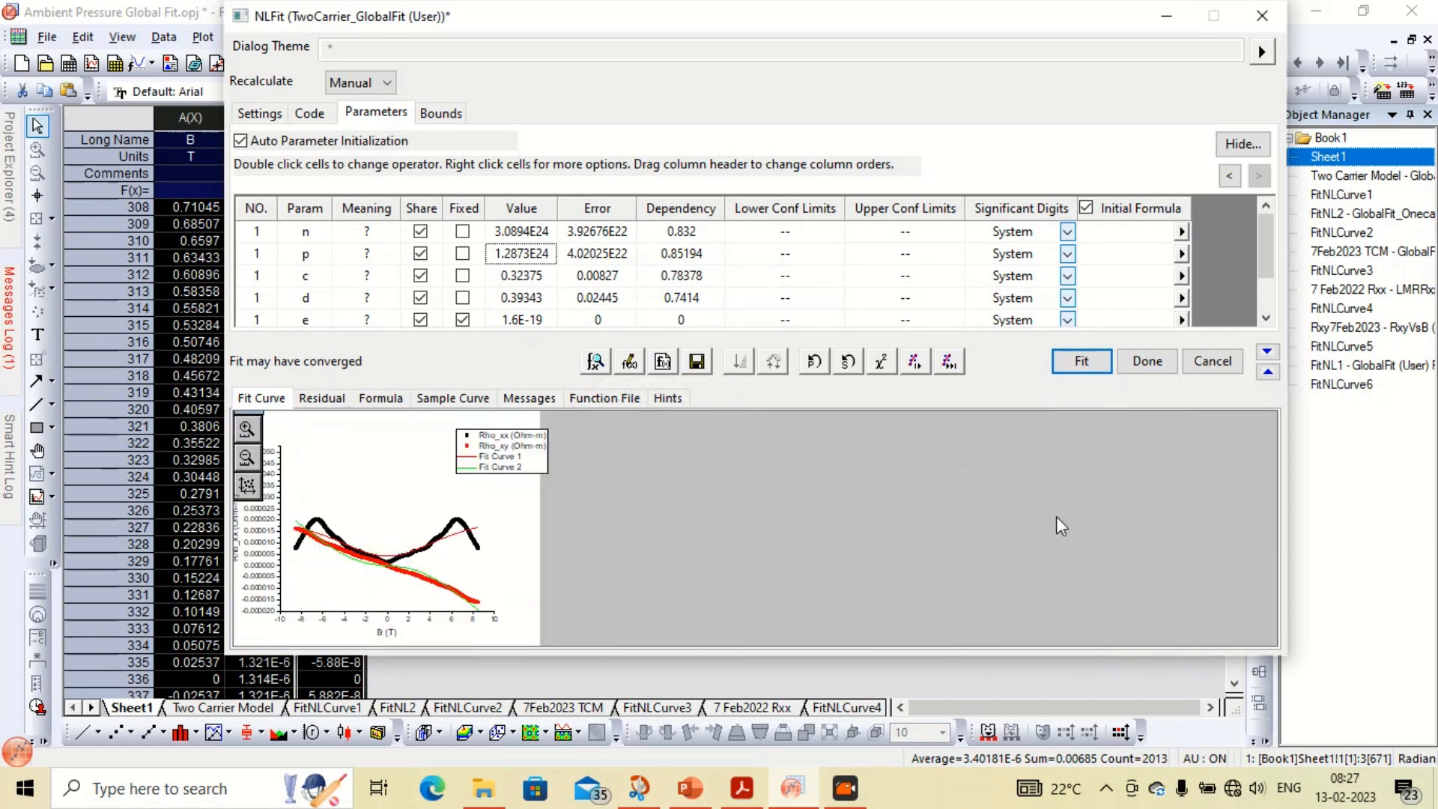
Run the fit until converged and switch back to the fit curve preview
left_click_drag(707, 28, 690, 29)
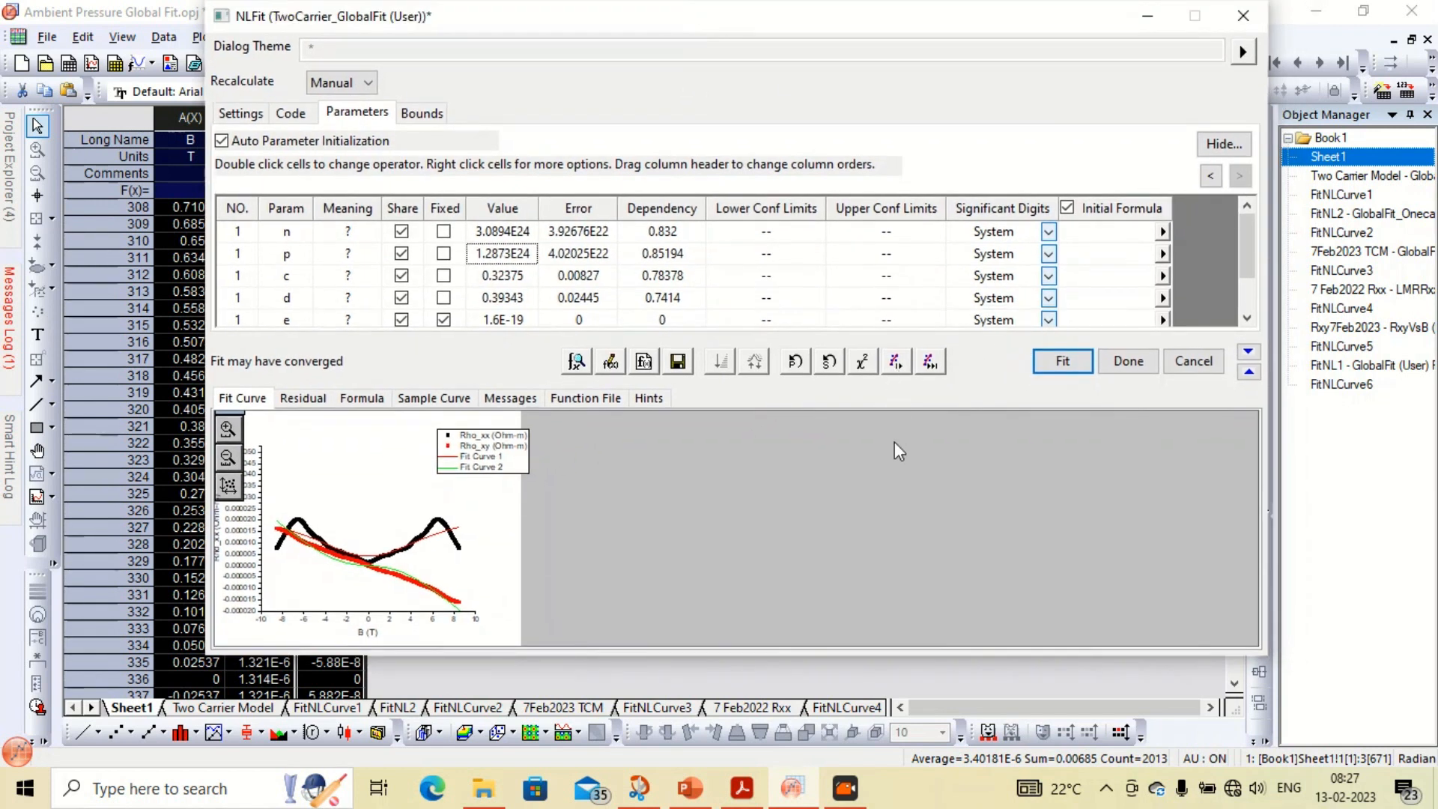
left_click(927, 361)
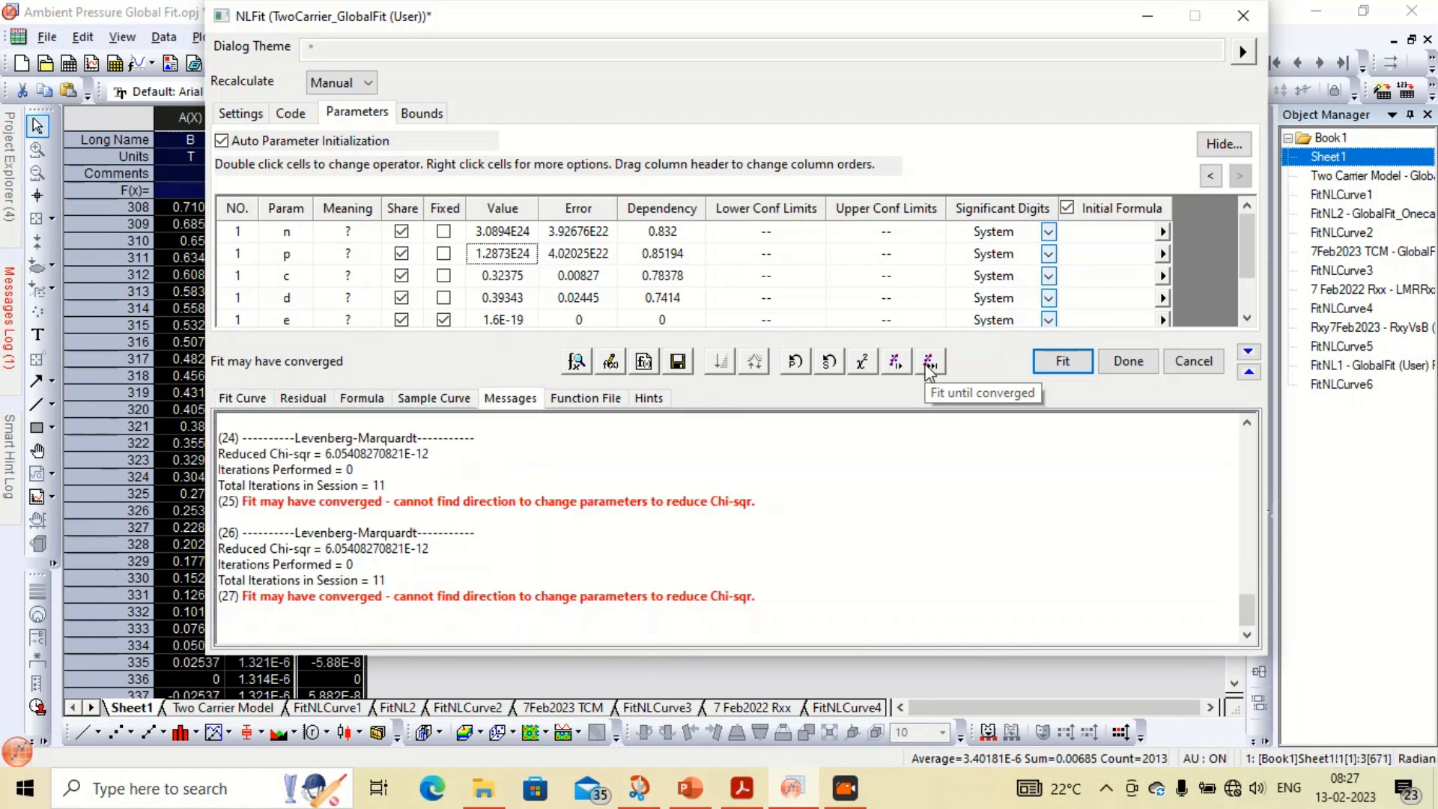
left_click(227, 400)
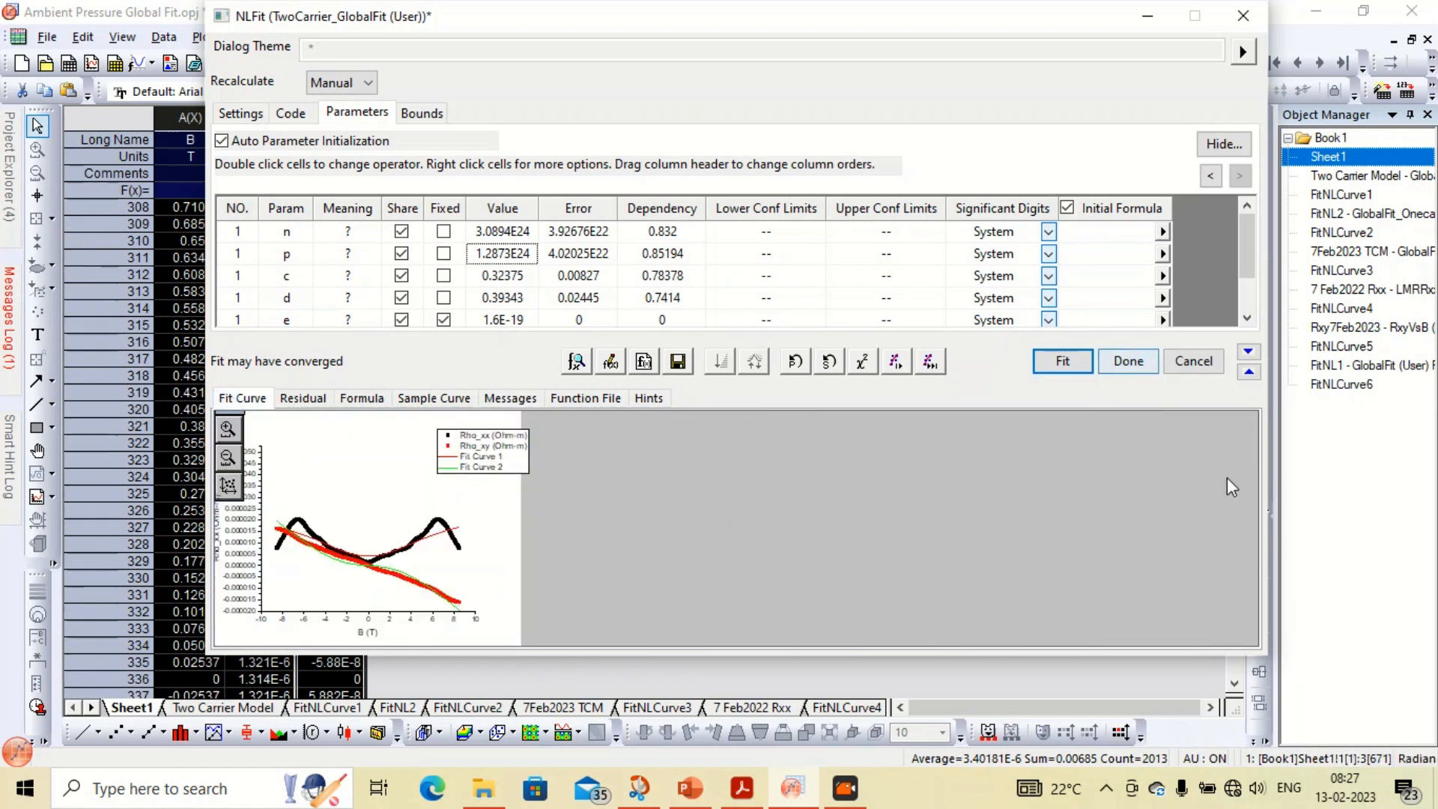
Complete the fit and scroll through the generated report's summary, ANOVA and fitted curve sections
left_click_drag(867, 18, 935, 34)
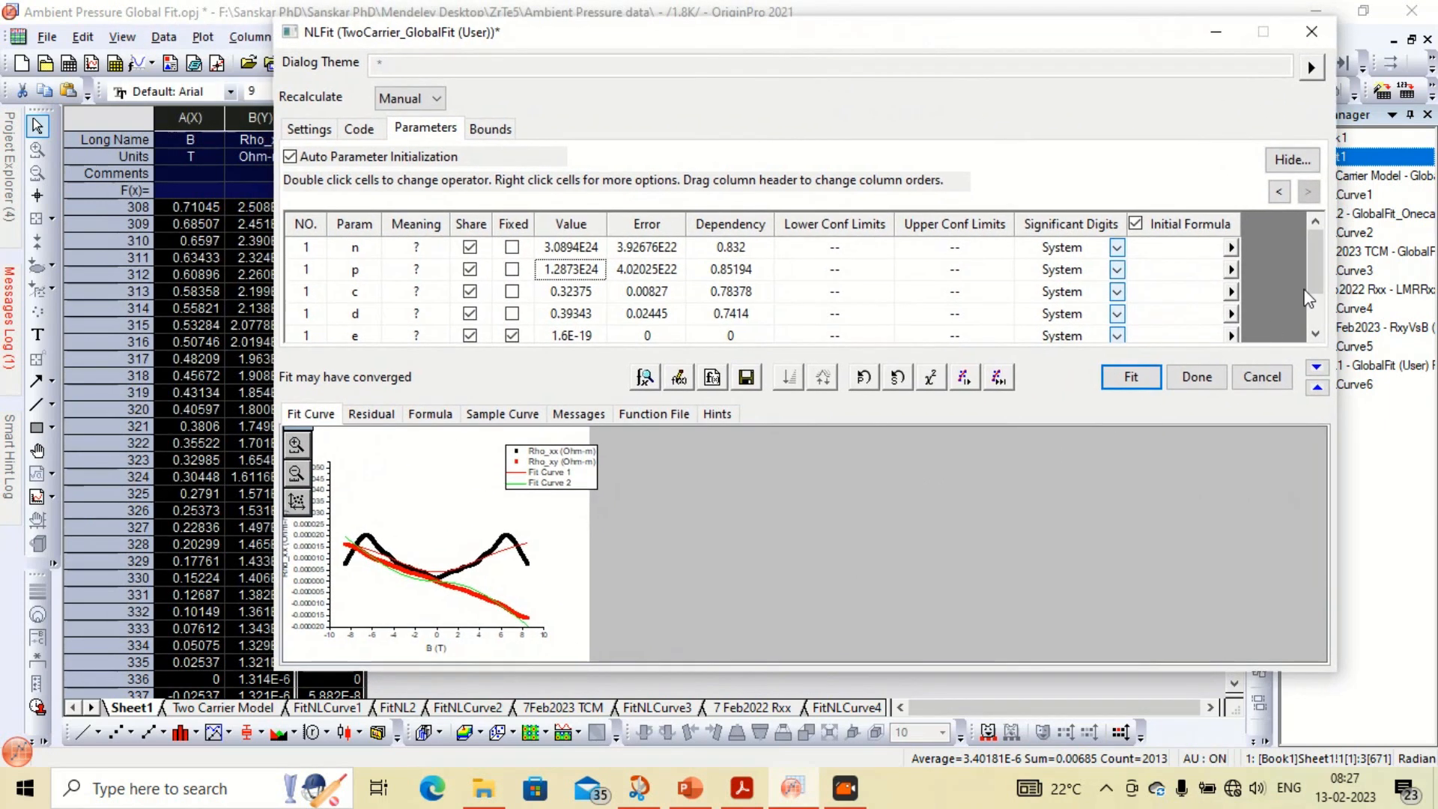
mouse_move(1318, 276)
left_mouse_down()
mouse_move(1316, 328)
mouse_move(1308, 222)
mouse_move(1318, 334)
mouse_move(1317, 284)
left_mouse_up()
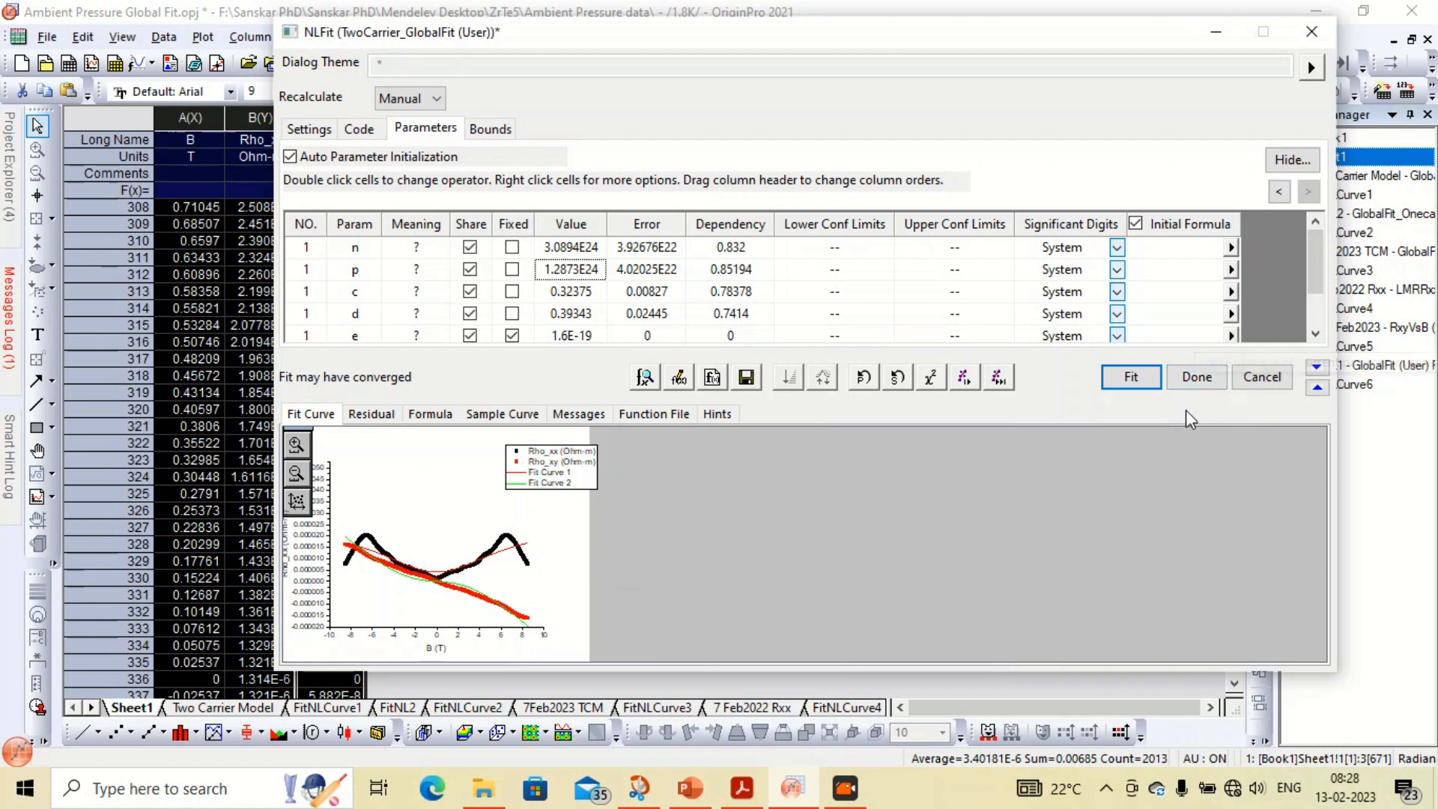
left_click(1129, 377)
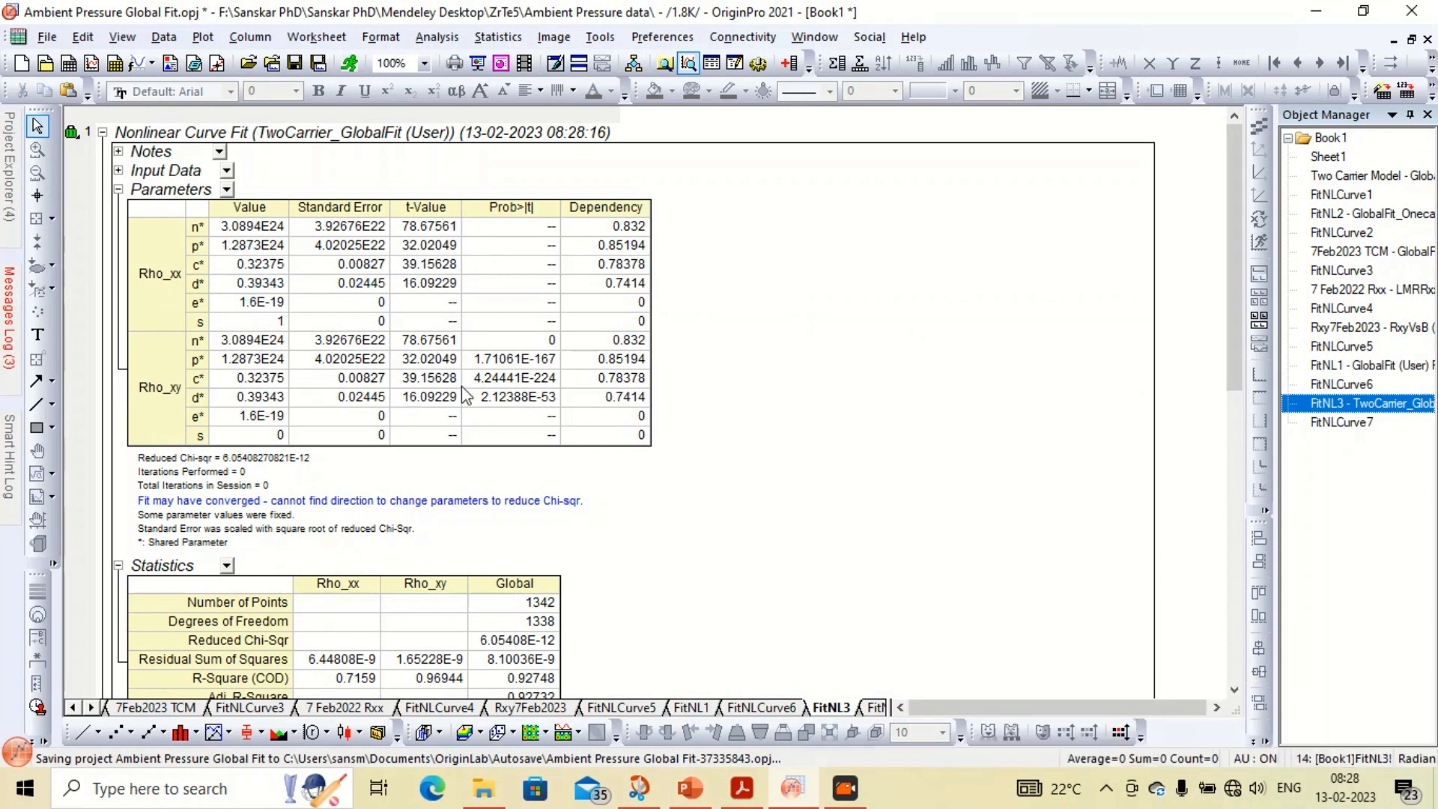
left_click_drag(1233, 293, 1230, 545)
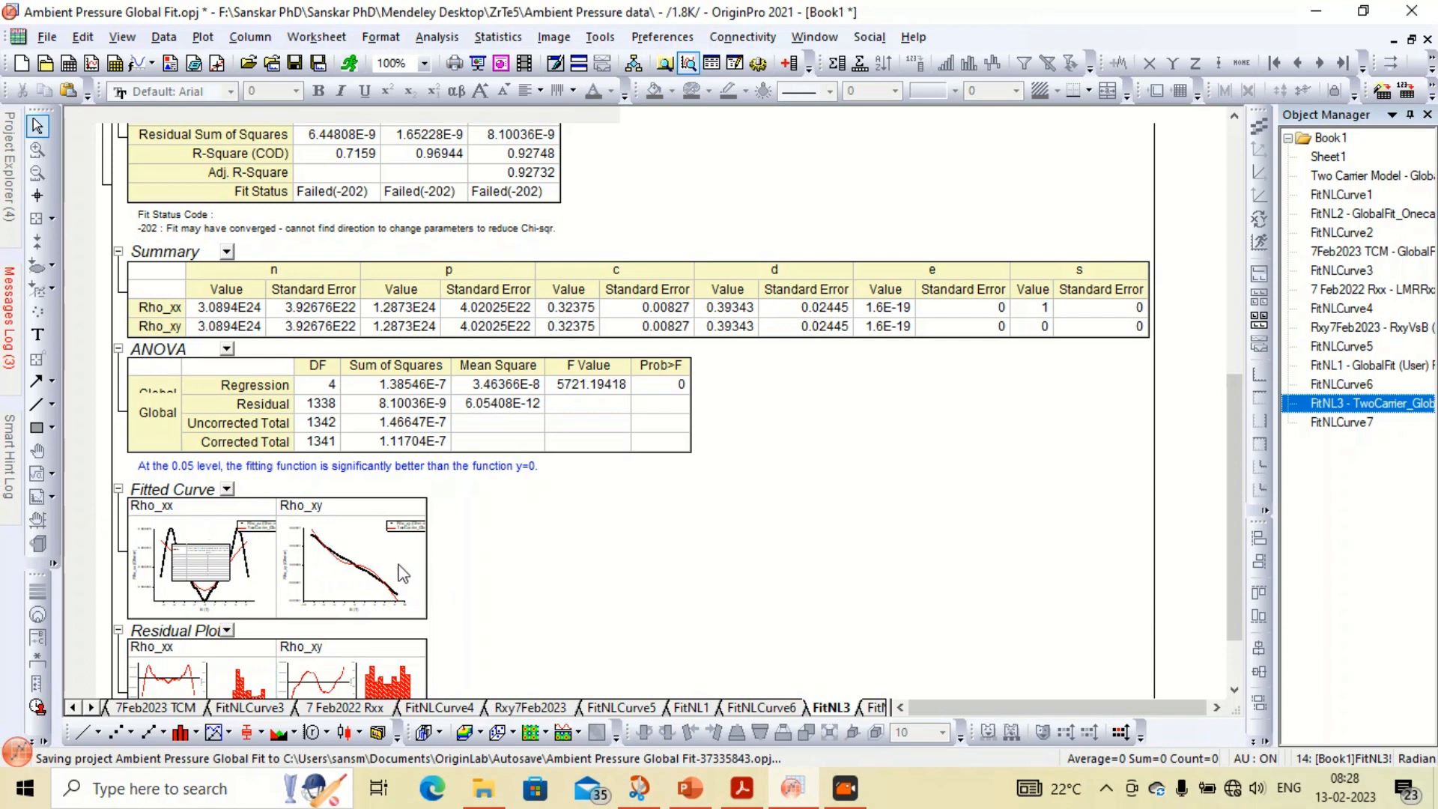
mouse_move(1241, 511)
left_mouse_down()
mouse_move(1241, 549)
mouse_move(1235, 239)
mouse_move(1240, 554)
mouse_move(1237, 266)
mouse_move(1260, 458)
mouse_move(1227, 202)
mouse_move(1260, 601)
mouse_move(1242, 204)
mouse_move(1237, 500)
left_mouse_up()
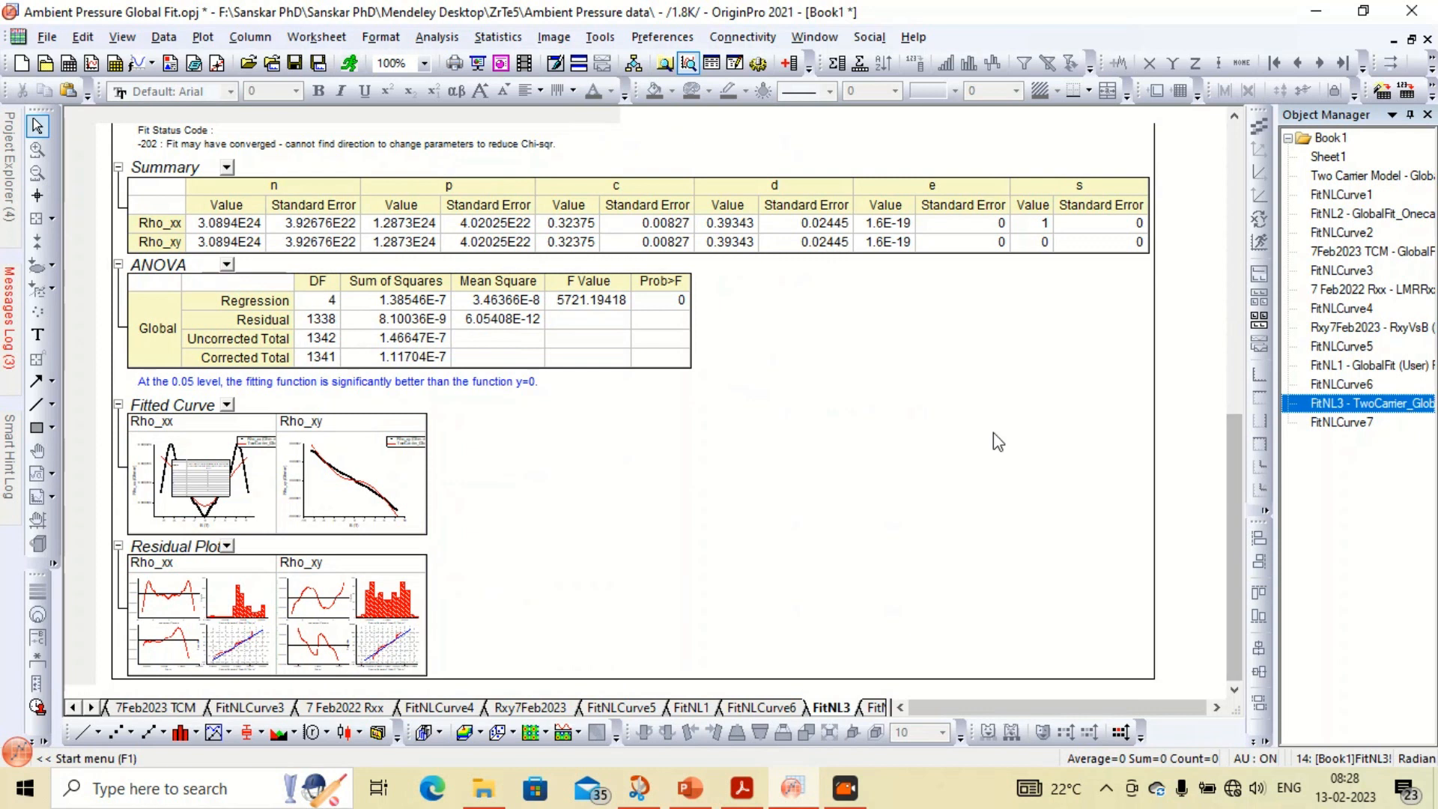